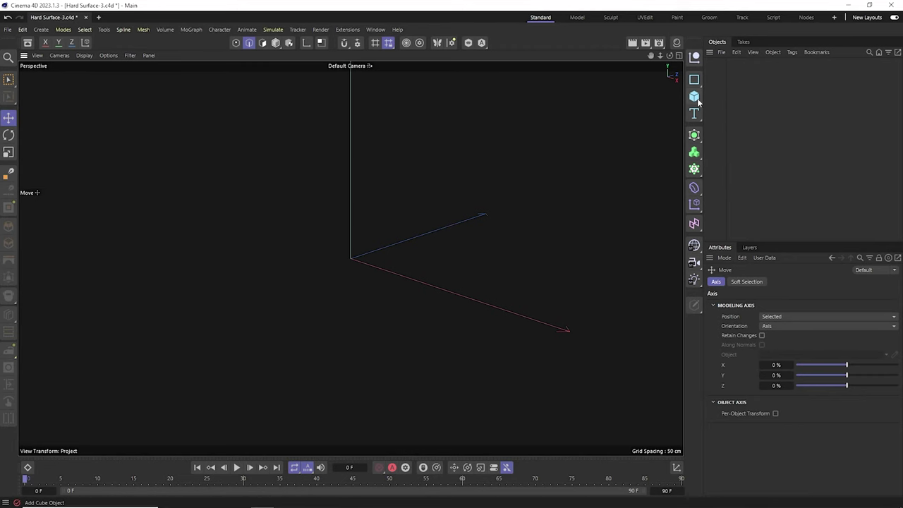
# Add an uncapped cylinder (radius 100 cm, height 250 cm, 25 sides, 1 height segment) and make it editable.
pyautogui.click(694, 96)
pyautogui.click(778, 113)
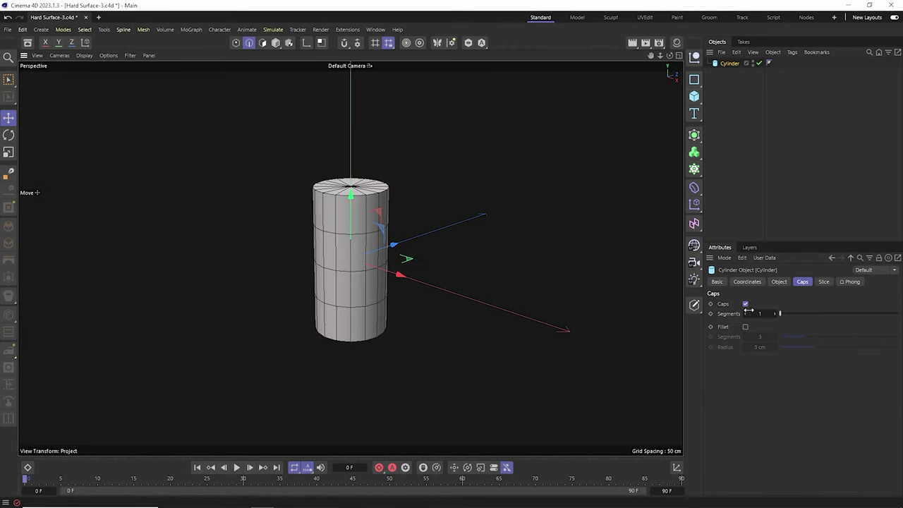
pyautogui.click(778, 281)
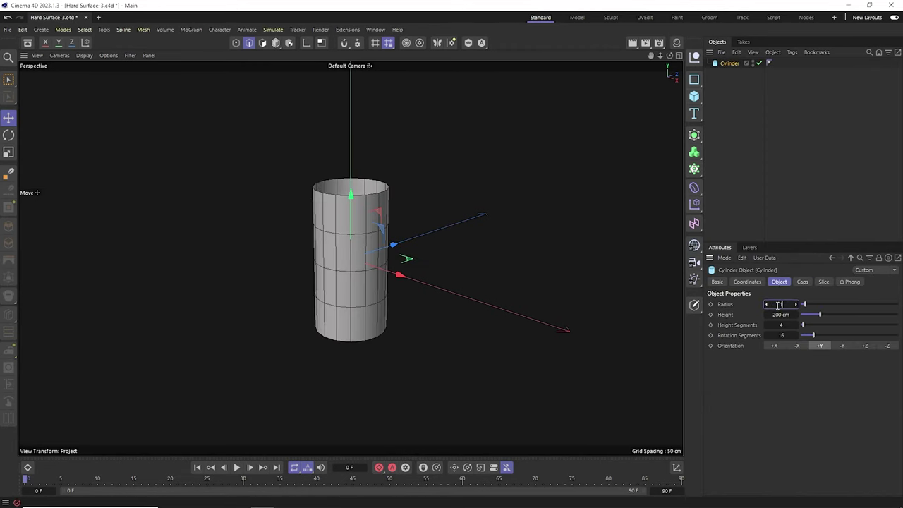
pyautogui.write('100')
pyautogui.press('Return')
pyautogui.click(784, 316)
pyautogui.write('250')
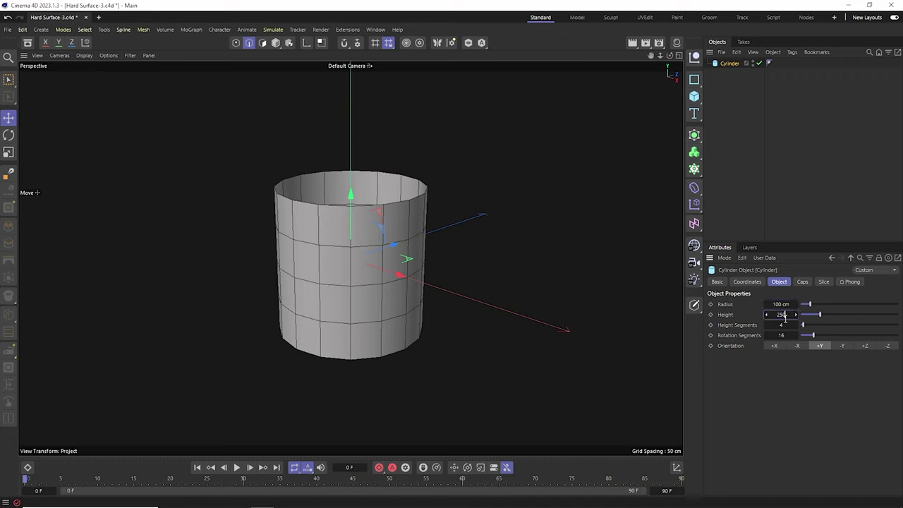
pyautogui.press('Return')
pyautogui.moveTo(785, 325); pyautogui.dragTo(785, 335)
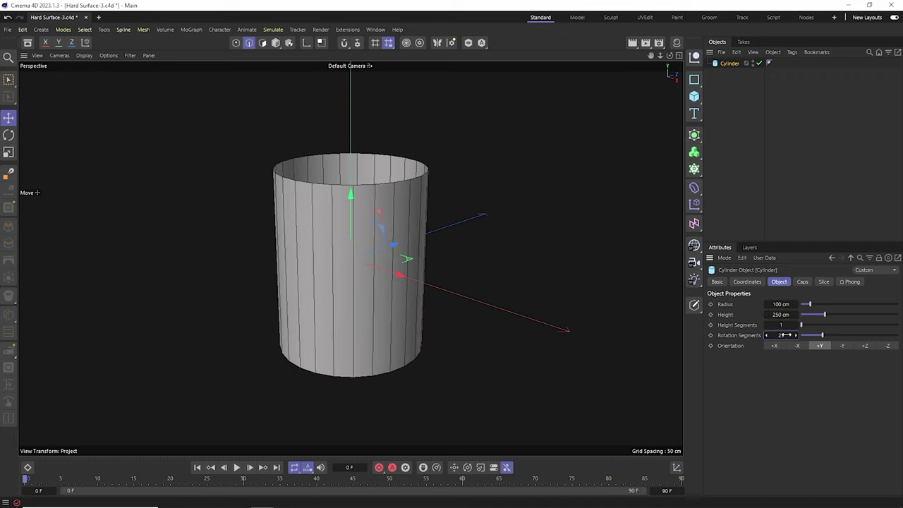
pyautogui.click(694, 305)
# In the side view, select the bottom edge ring and scale it down to about 83%.
pyautogui.press('F3')
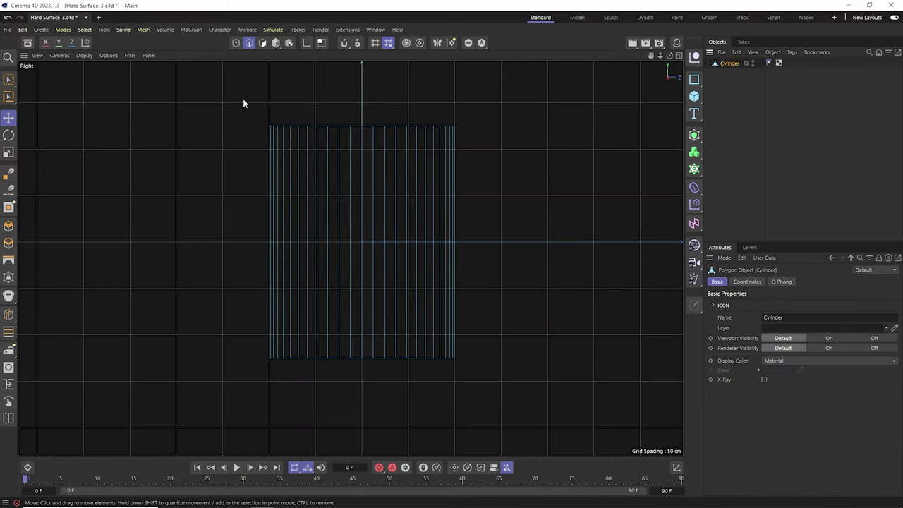
pyautogui.press('e')
pyautogui.press('0')
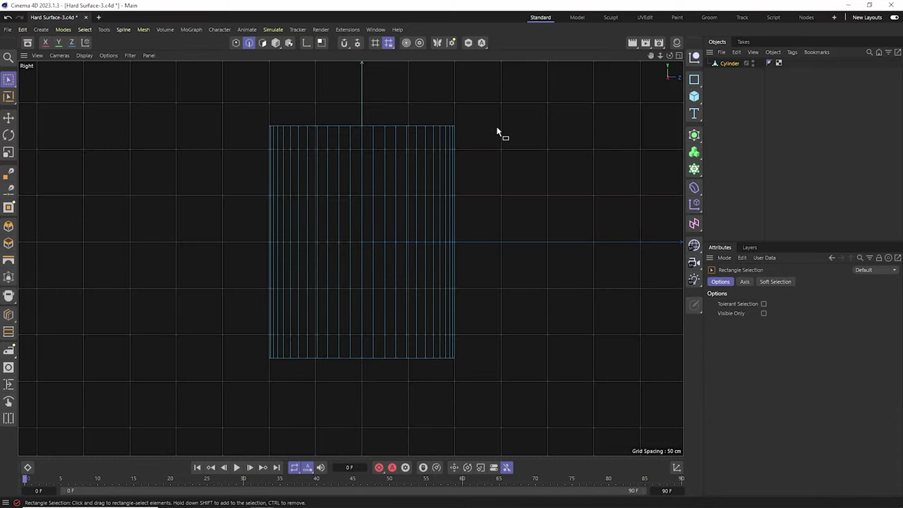
pyautogui.moveTo(252, 105); pyautogui.dragTo(522, 137)
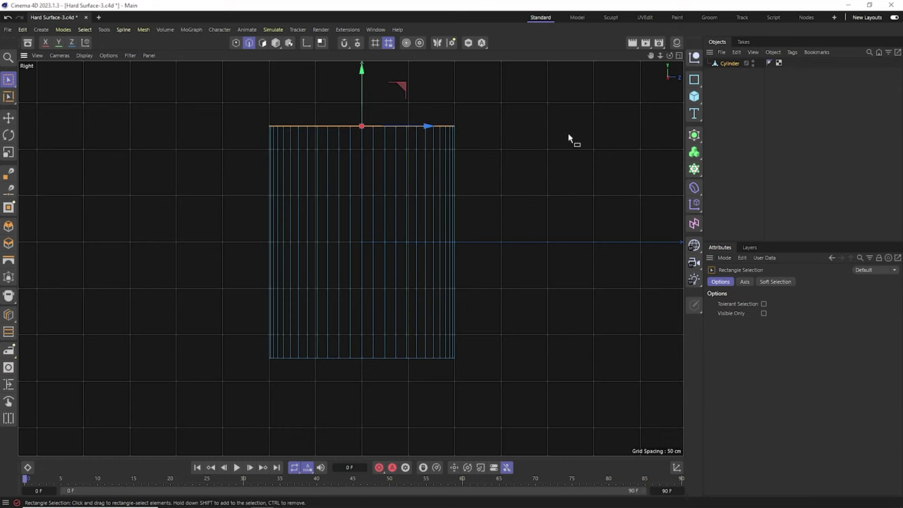
pyautogui.moveTo(233, 330); pyautogui.dragTo(573, 414)
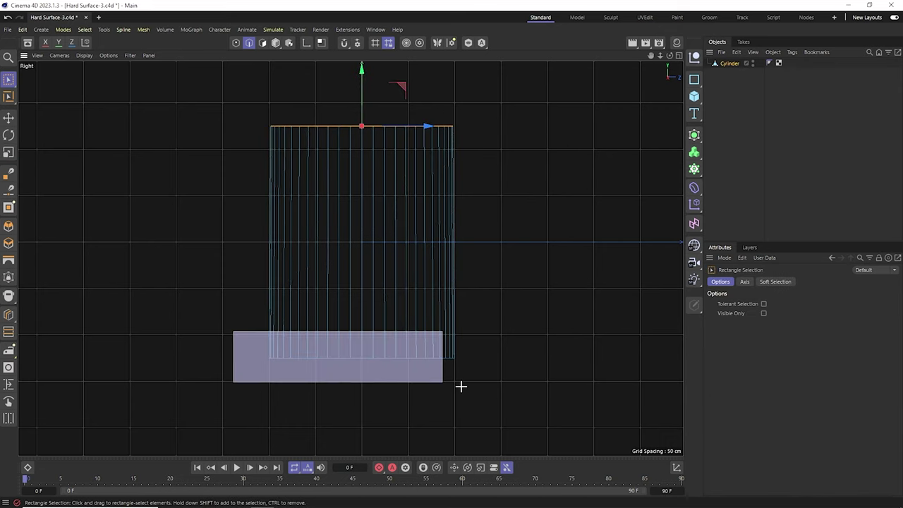
pyautogui.moveTo(609, 359); pyautogui.dragTo(151, 384)
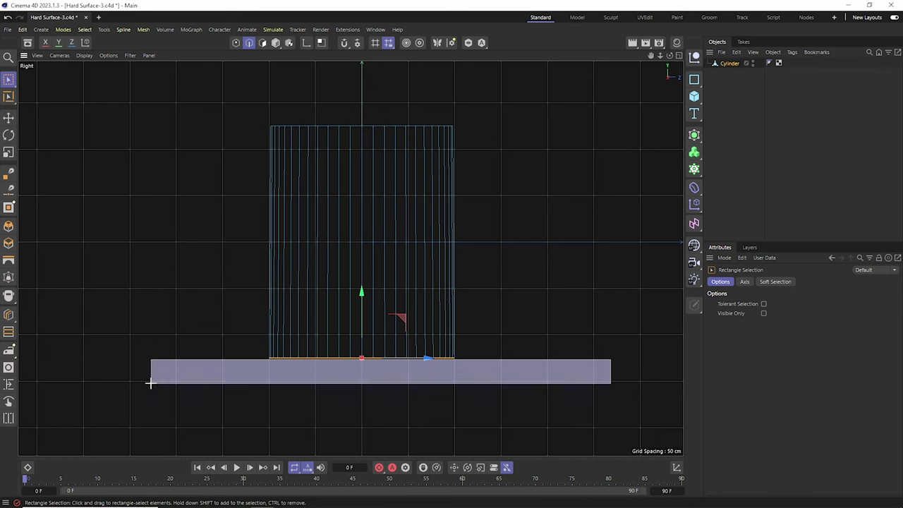
pyautogui.press('t')
pyautogui.moveTo(550, 346)
pyautogui.mouseDown()
pyautogui.moveTo(462, 351)
pyautogui.moveTo(469, 349)
pyautogui.mouseUp()
# Return to the perspective view and activate the Loop/Path Cut tool (K~L).
pyautogui.press('0')
pyautogui.press('F1')
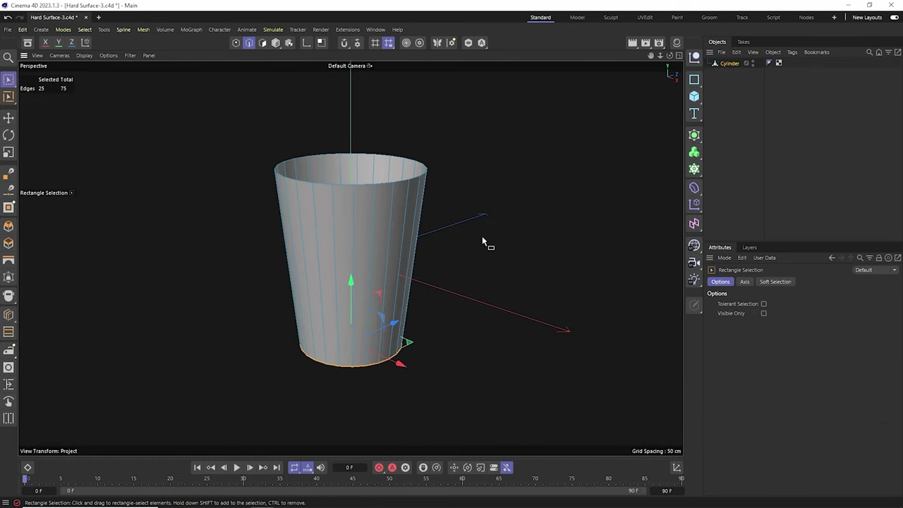
pyautogui.press('k')
pyautogui.press('l')
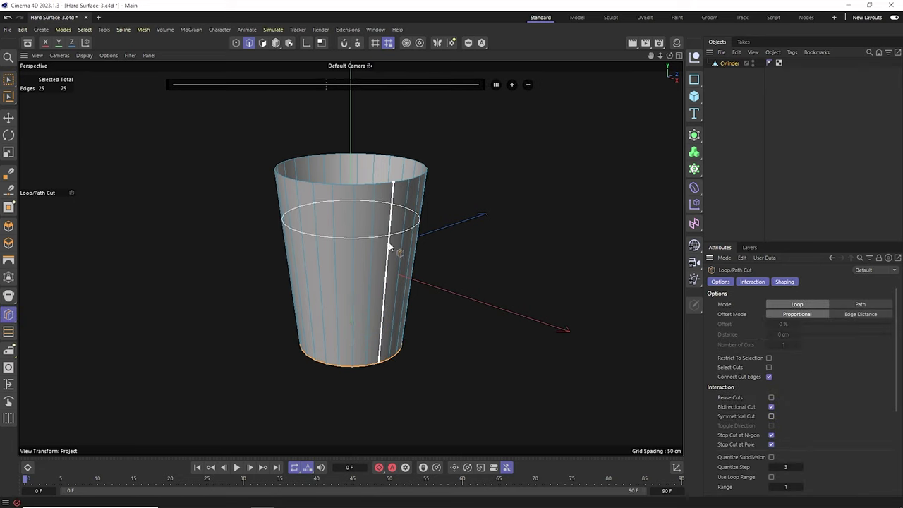
# Cut a symmetric loop around the wall and raise the number of cuts to 8.
pyautogui.moveTo(407, 279); pyautogui.dragTo(394, 235)
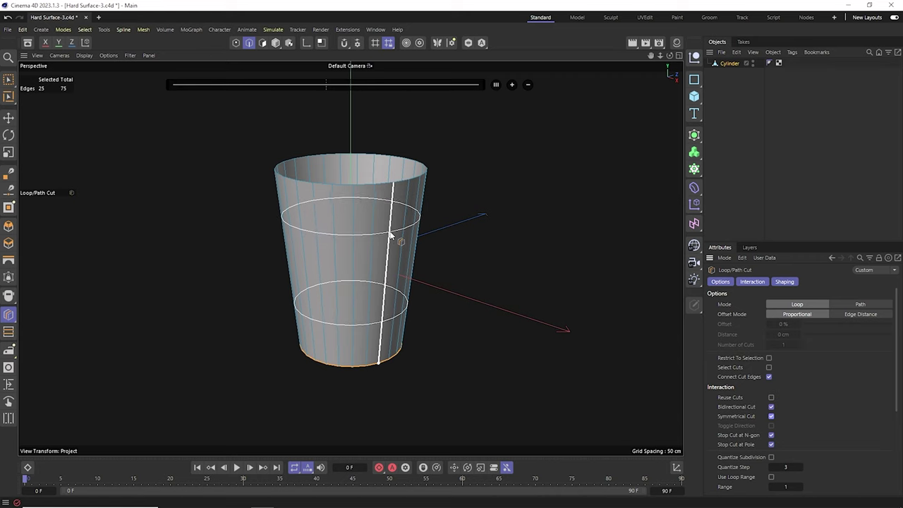
pyautogui.click(797, 345)
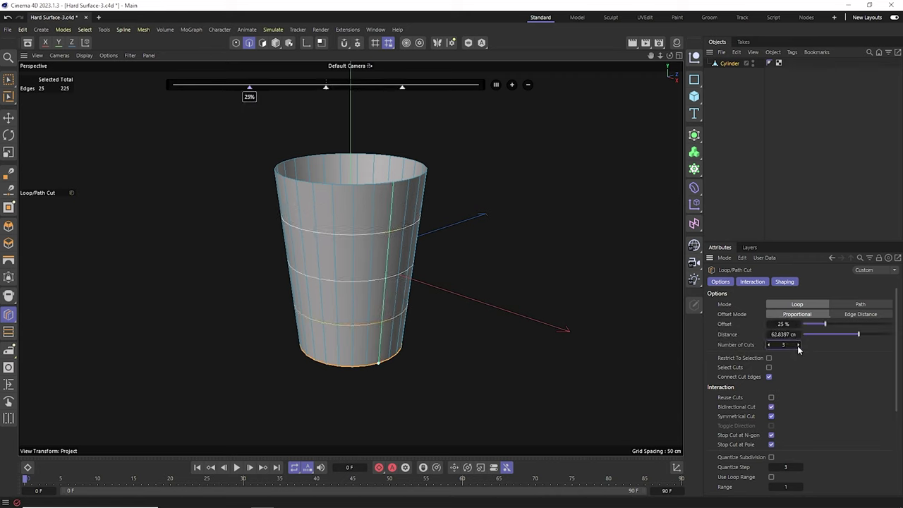
pyautogui.click(798, 345)
pyautogui.click(797, 345)
pyautogui.click(797, 345)
pyautogui.click(798, 345)
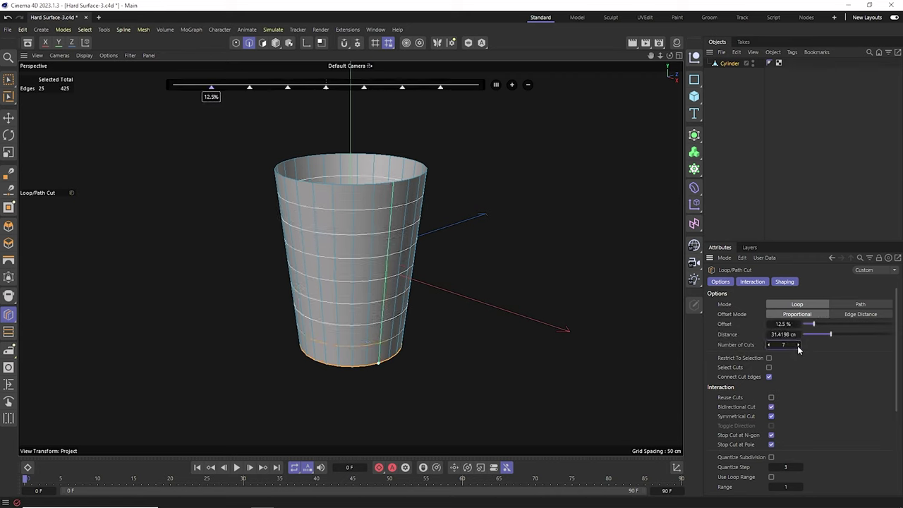
pyautogui.click(797, 345)
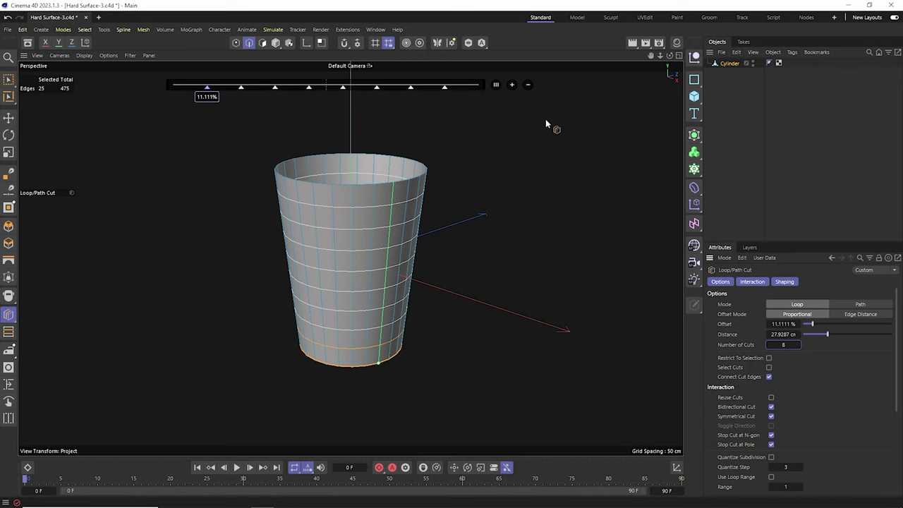
# Finish cutting, clear the edge selection, reselect the cylinder and switch to polygon mode.
pyautogui.press('e')
pyautogui.click(531, 214)
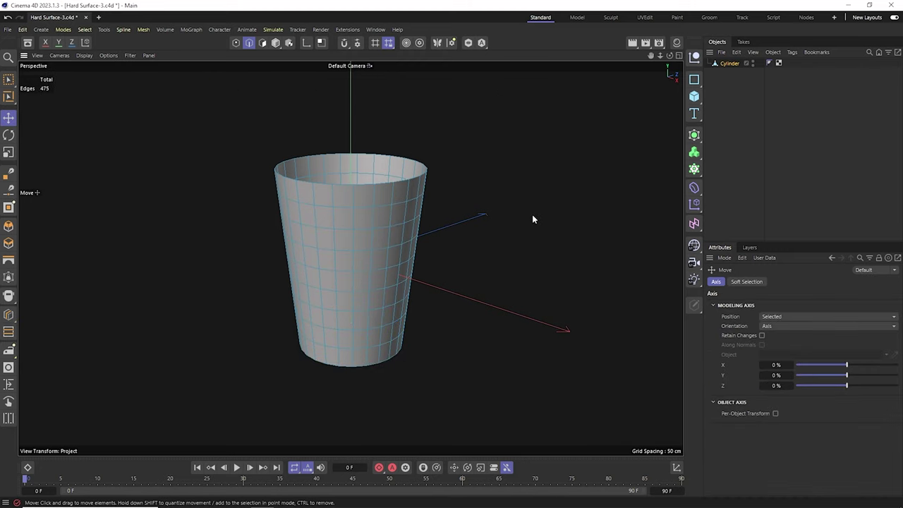
pyautogui.click(729, 63)
pyautogui.moveTo(670, 55); pyautogui.dragTo(577, 75)
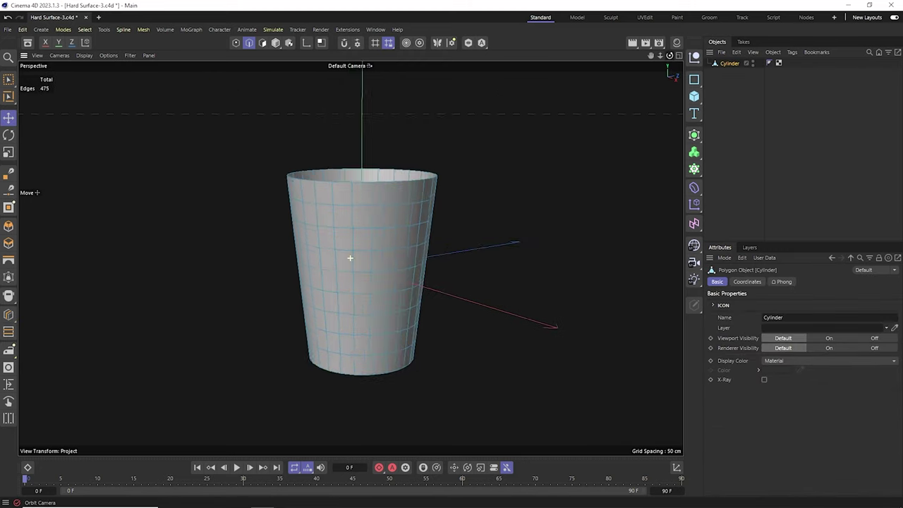
pyautogui.click(263, 43)
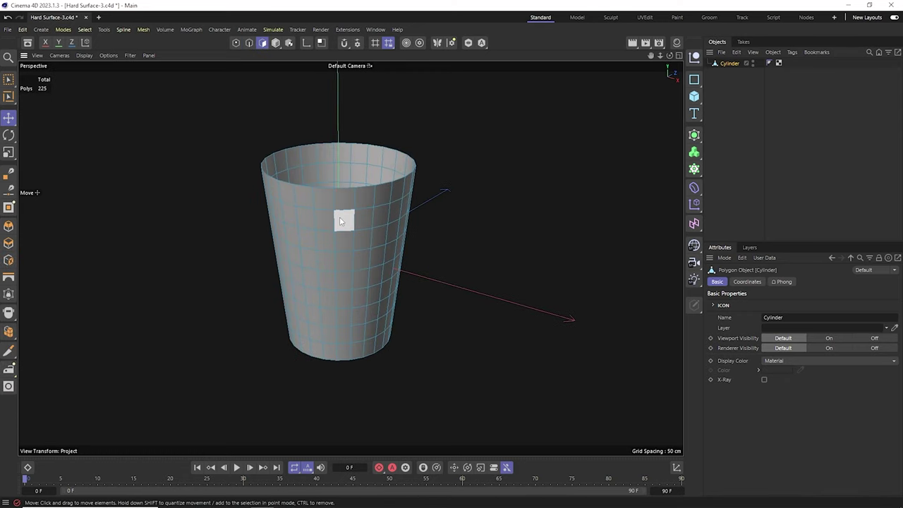
pyautogui.click(340, 220)
# In the side view, rectangle-select the wall polygons between the top and bottom rows.
pyautogui.press('F3')
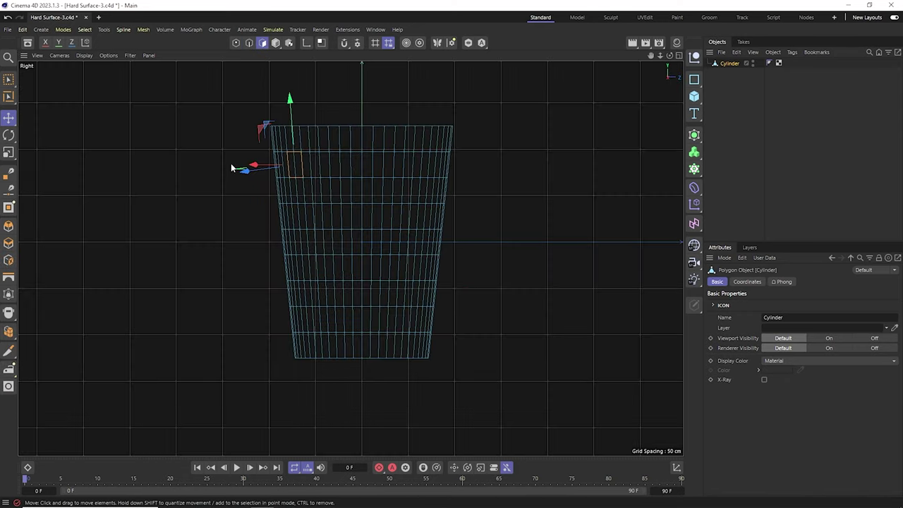
pyautogui.press('0')
pyautogui.moveTo(234, 160); pyautogui.dragTo(510, 326)
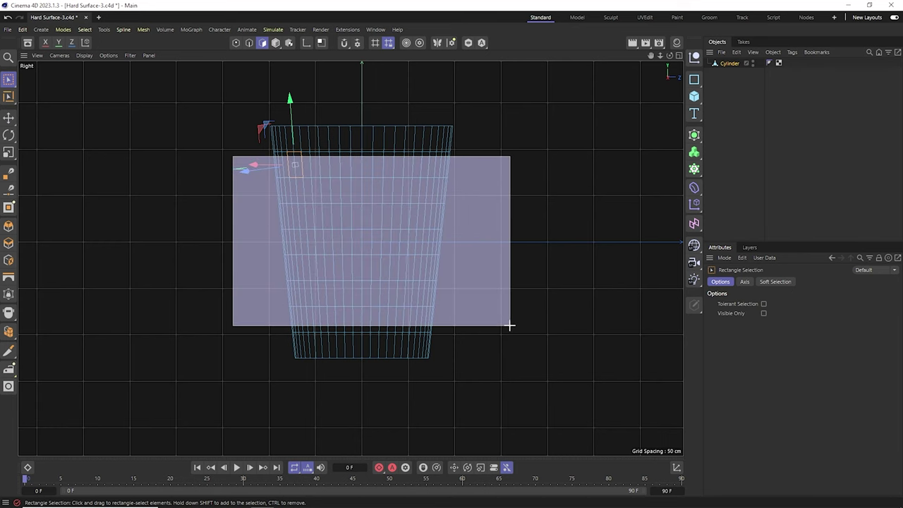
pyautogui.moveTo(237, 271); pyautogui.dragTo(501, 344)
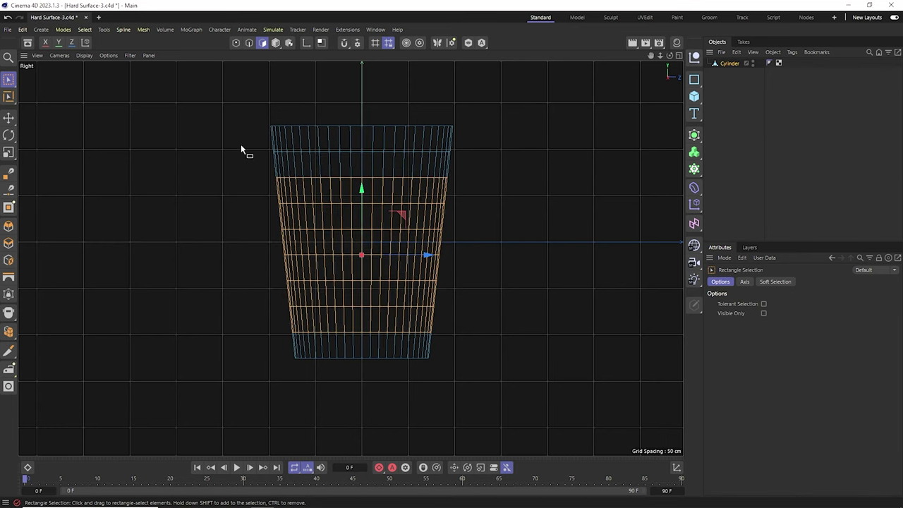
pyautogui.keyDown('shift'); pyautogui.moveTo(241, 143); pyautogui.dragTo(500, 210); pyautogui.keyUp('shift')
pyautogui.press('F1')
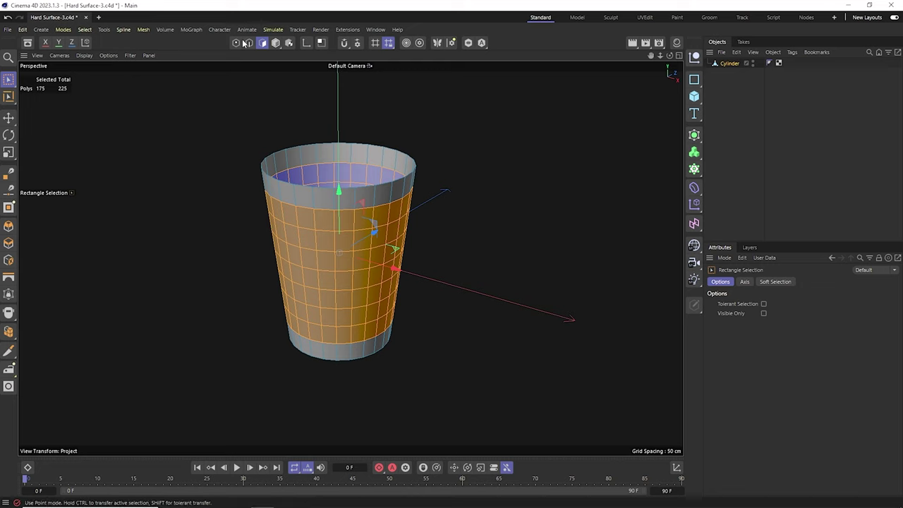
# Convert the polygon selection to edges and store it as an Edge Selection tag.
pyautogui.click(85, 31)
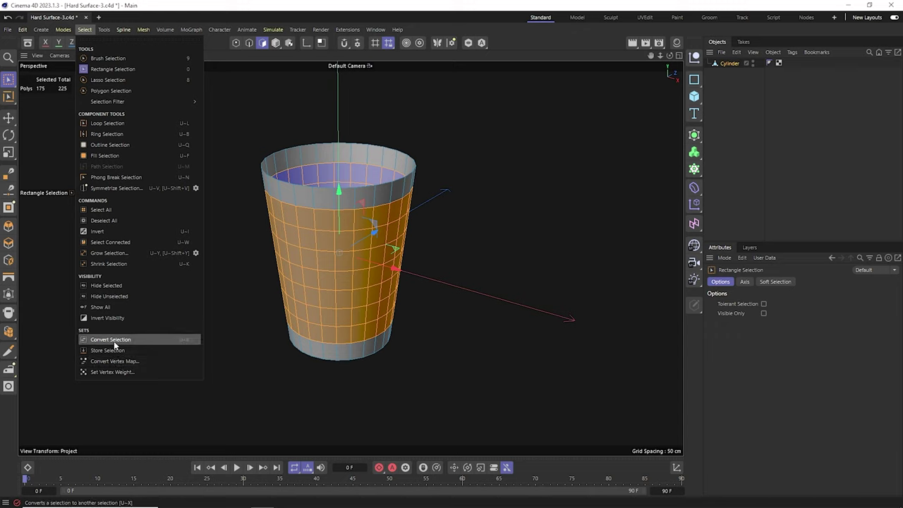
pyautogui.click(113, 340)
pyautogui.moveTo(141, 337); pyautogui.dragTo(114, 255)
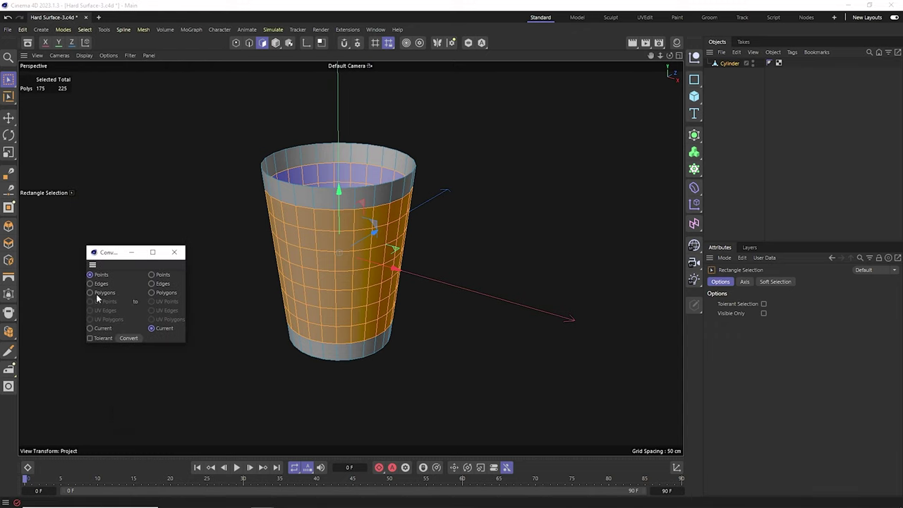
pyautogui.click(91, 292)
pyautogui.click(131, 339)
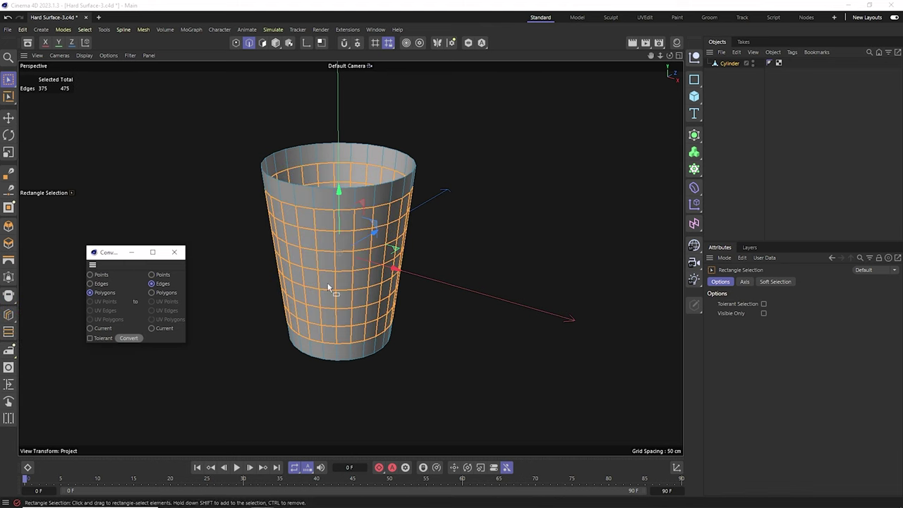
pyautogui.click(84, 29)
pyautogui.click(108, 350)
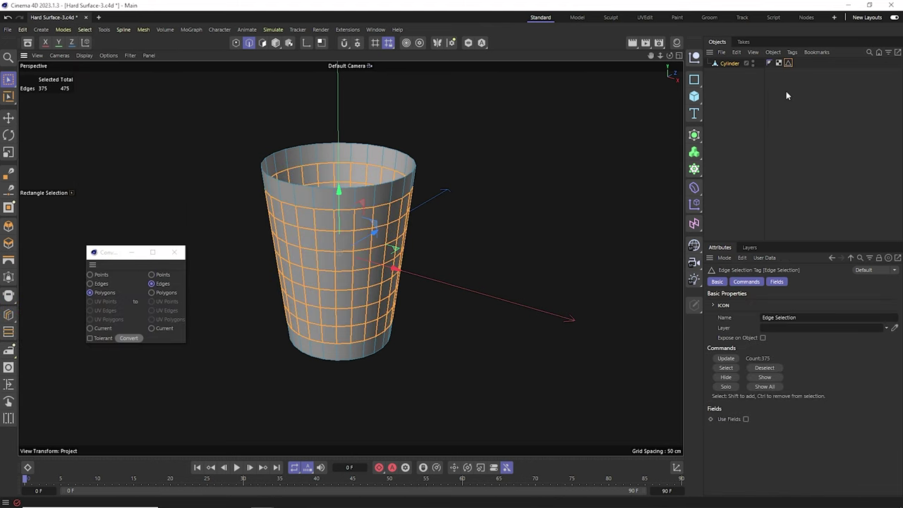
# Delete the cylinder's Phong tag and reselect the cylinder's middle band.
pyautogui.click(769, 62)
pyautogui.press('Delete')
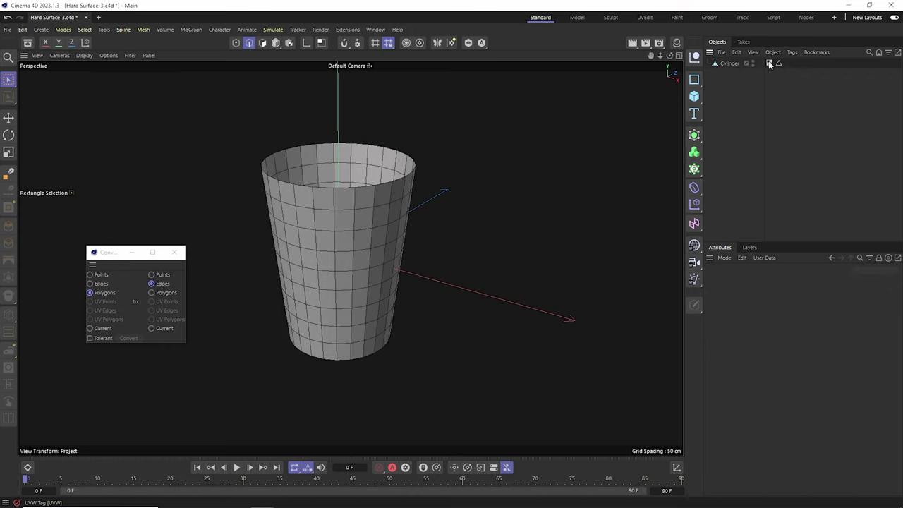
pyautogui.click(769, 63)
pyautogui.click(729, 63)
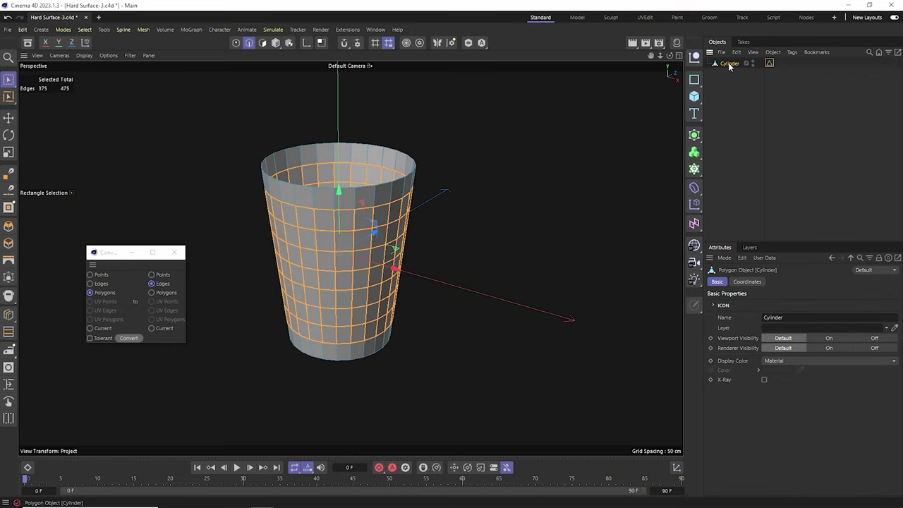
pyautogui.click(730, 105)
pyautogui.click(728, 63)
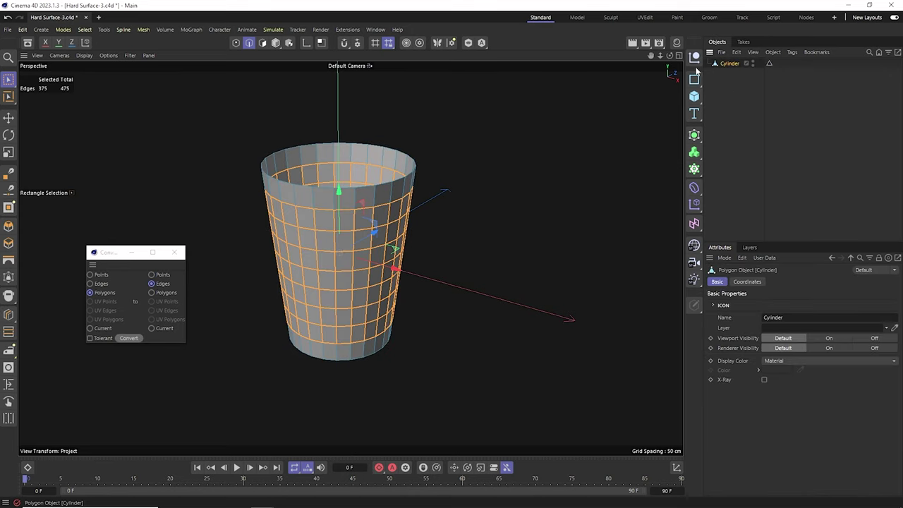
# Poke the selected middle-band polygons into triangles.
pyautogui.click(263, 42)
pyautogui.rightClick(475, 128)
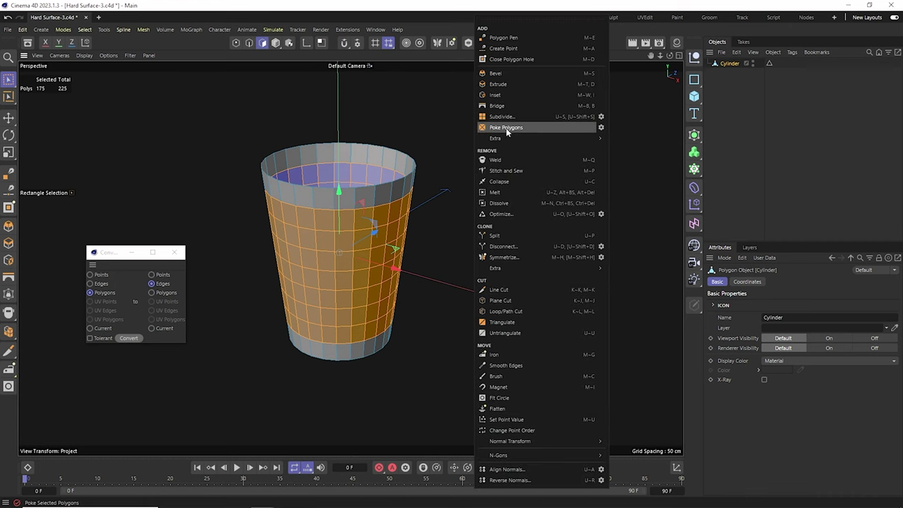
pyautogui.click(506, 128)
# Restore the 375 stored edges and dissolve them, leaving a diamond pattern.
pyautogui.click(729, 105)
pyautogui.click(729, 64)
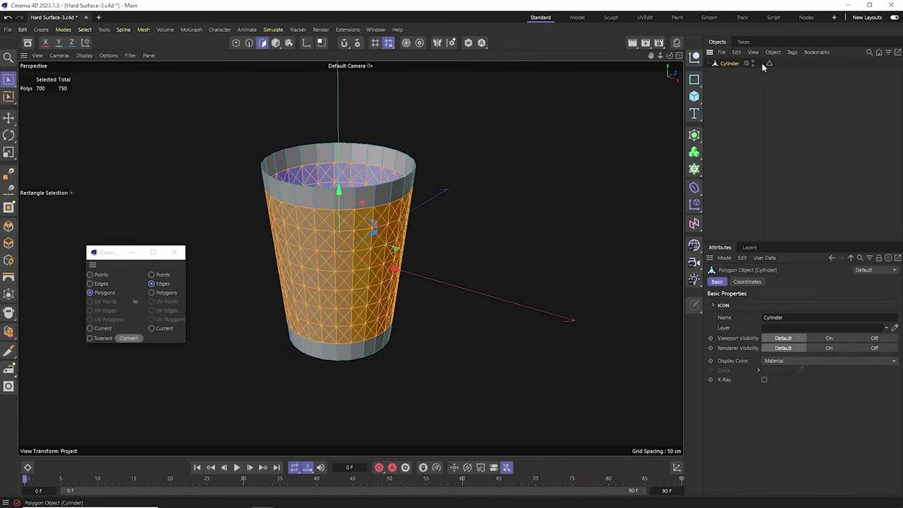
pyautogui.doubleClick(769, 63)
pyautogui.rightClick(504, 145)
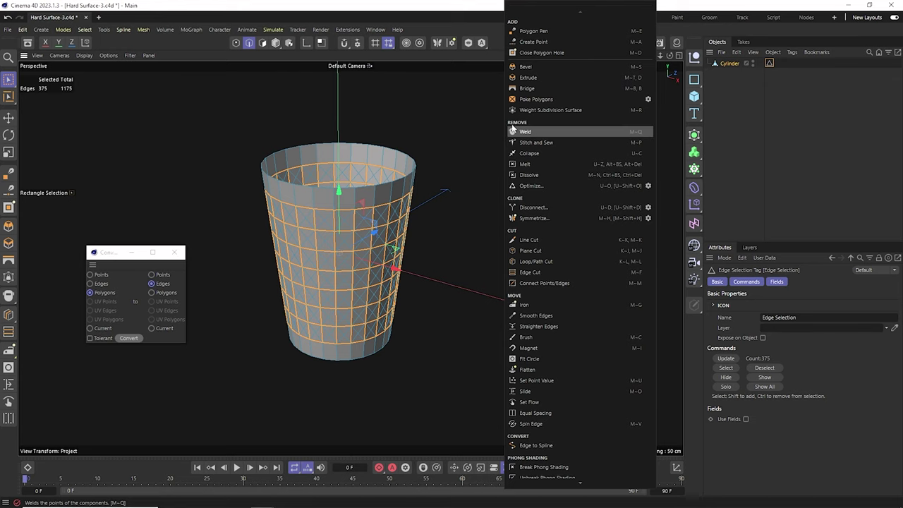
pyautogui.click(534, 175)
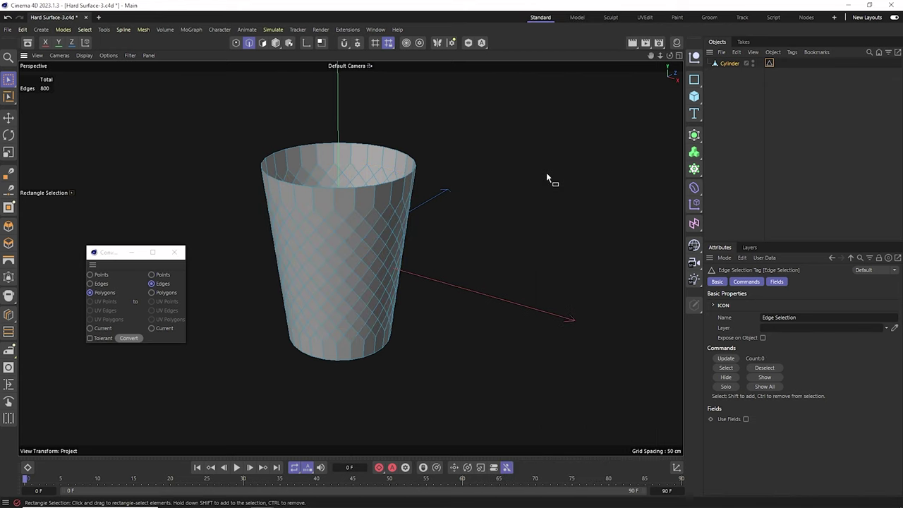
# In the side view, select the cup's bottom edge ring and raise it slightly.
pyautogui.moveTo(670, 56); pyautogui.dragTo(669, 62)
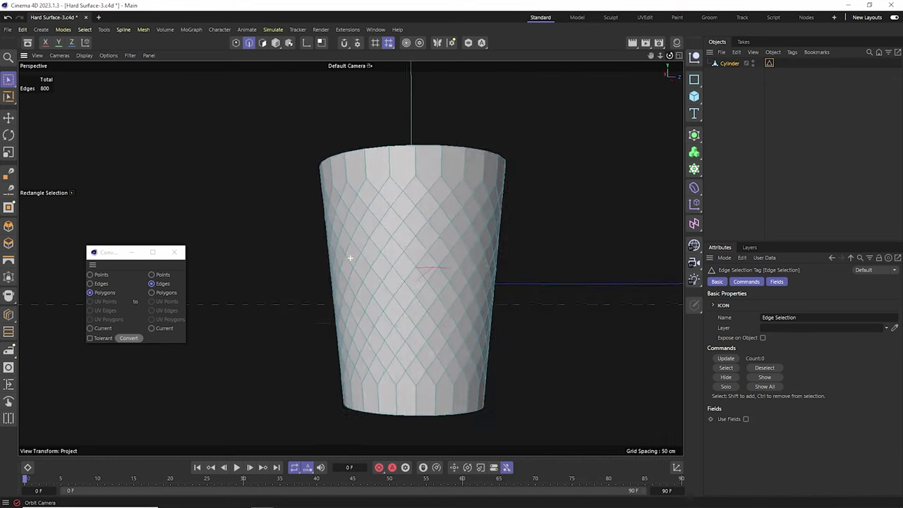
pyautogui.press('F3')
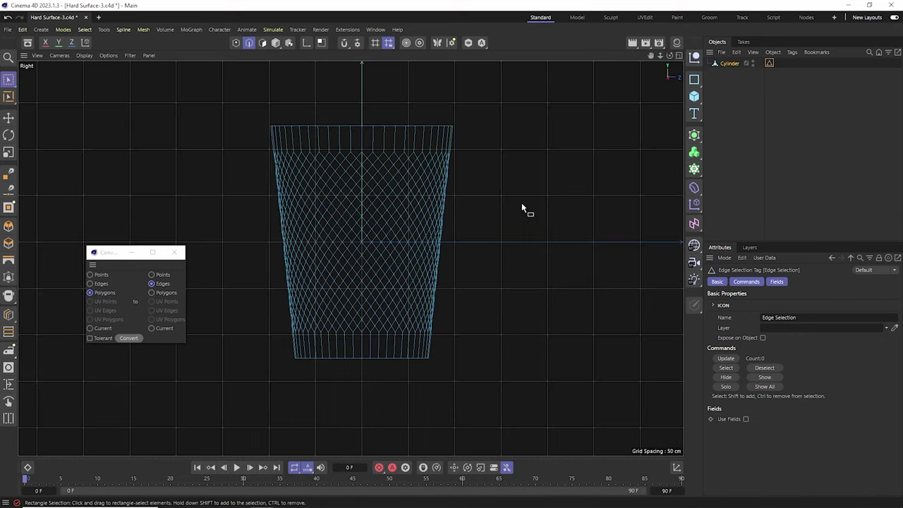
pyautogui.click(174, 251)
pyautogui.moveTo(268, 349); pyautogui.dragTo(468, 387)
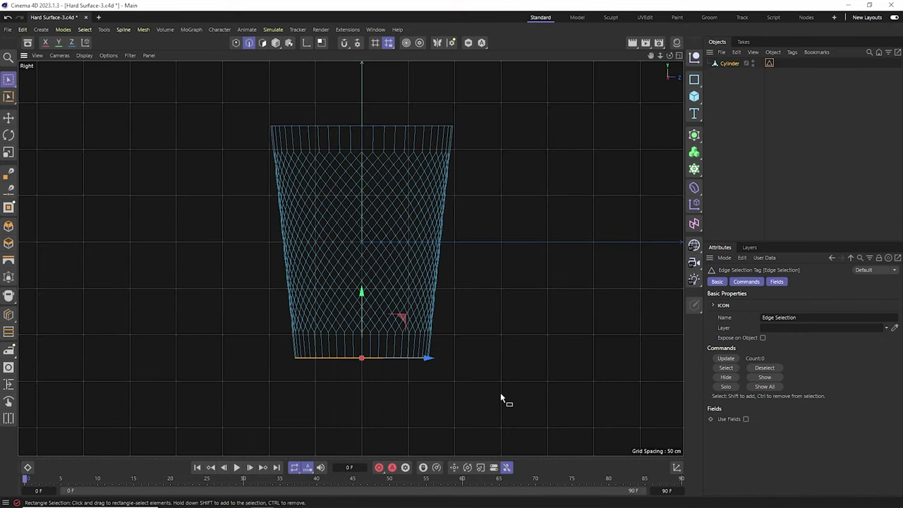
pyautogui.moveTo(361, 292); pyautogui.dragTo(362, 282)
# Lower the top edge ring slightly, then return to perspective in polygon mode.
pyautogui.moveTo(244, 97); pyautogui.dragTo(556, 133)
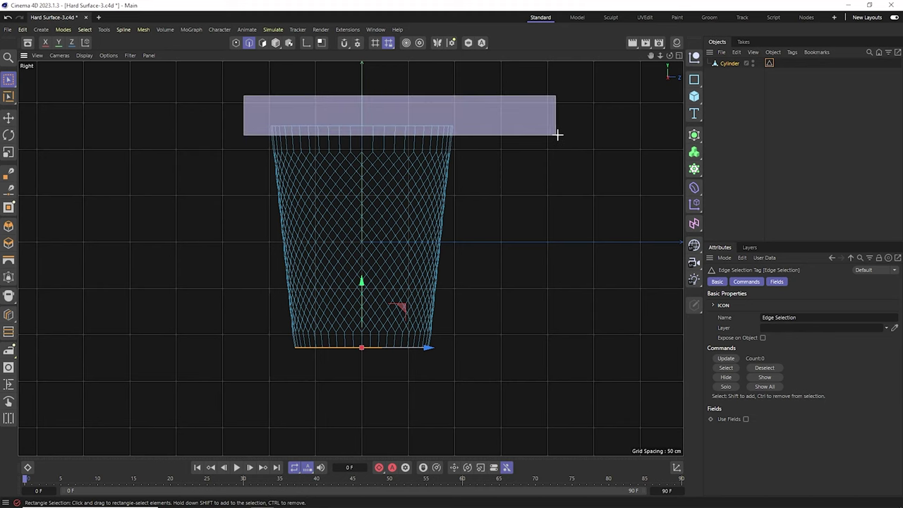
pyautogui.moveTo(361, 66); pyautogui.dragTo(361, 71)
pyautogui.press('F1')
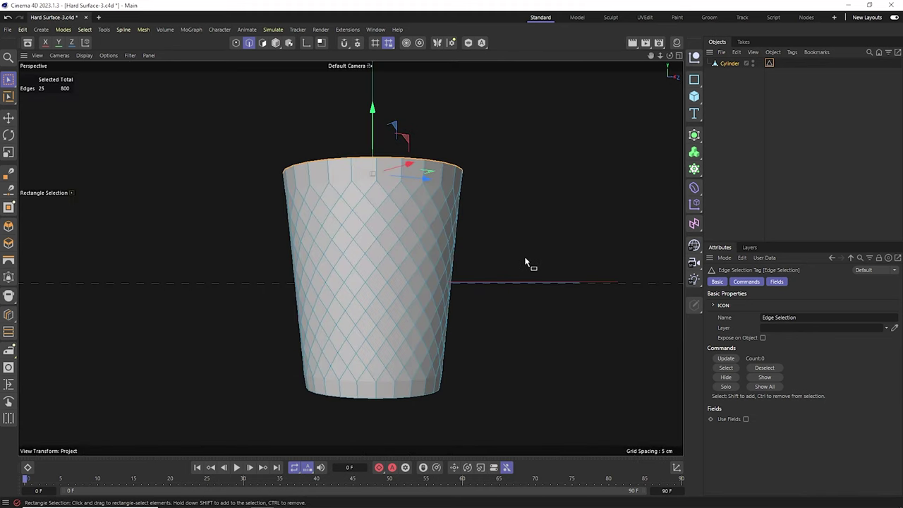
pyautogui.click(264, 43)
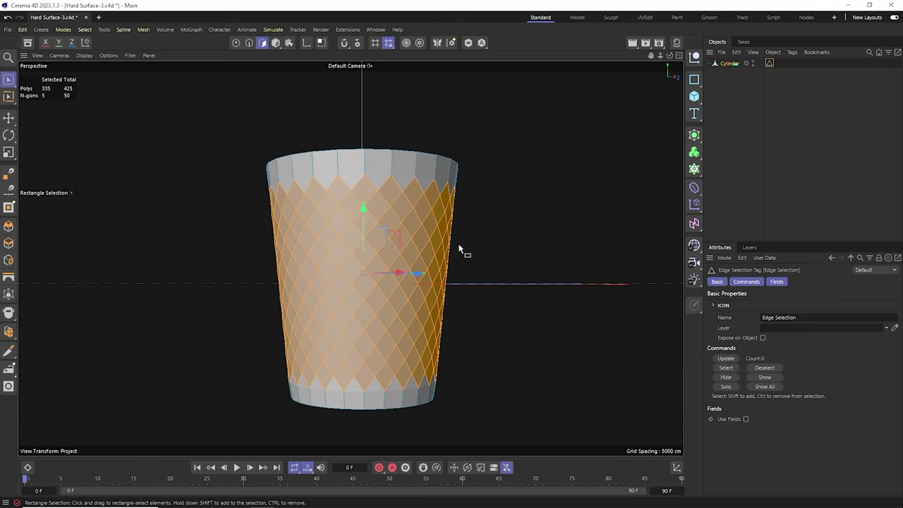
# Inset each diamond face individually by 2.6 cm and delete the centres to cut holes.
pyautogui.press('m')
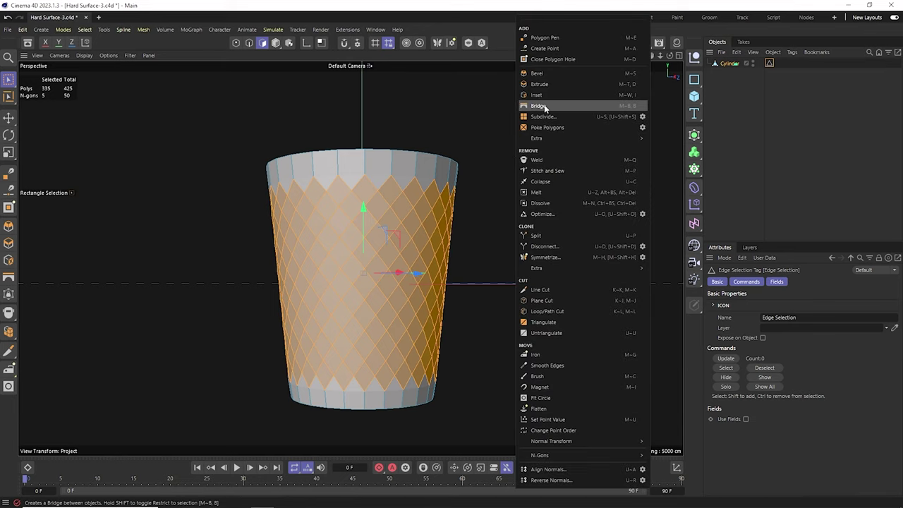
pyautogui.click(546, 96)
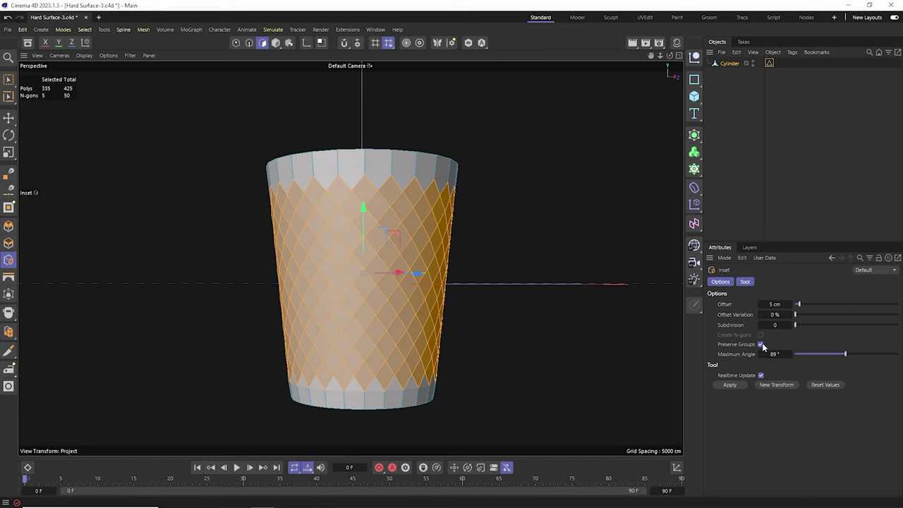
pyautogui.moveTo(607, 272); pyautogui.dragTo(583, 262)
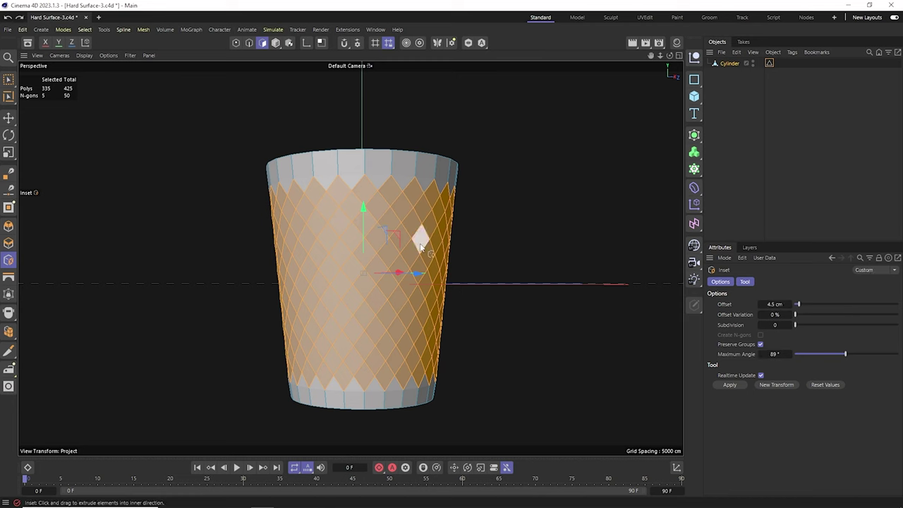
pyautogui.click(760, 344)
pyautogui.moveTo(551, 262); pyautogui.dragTo(466, 262)
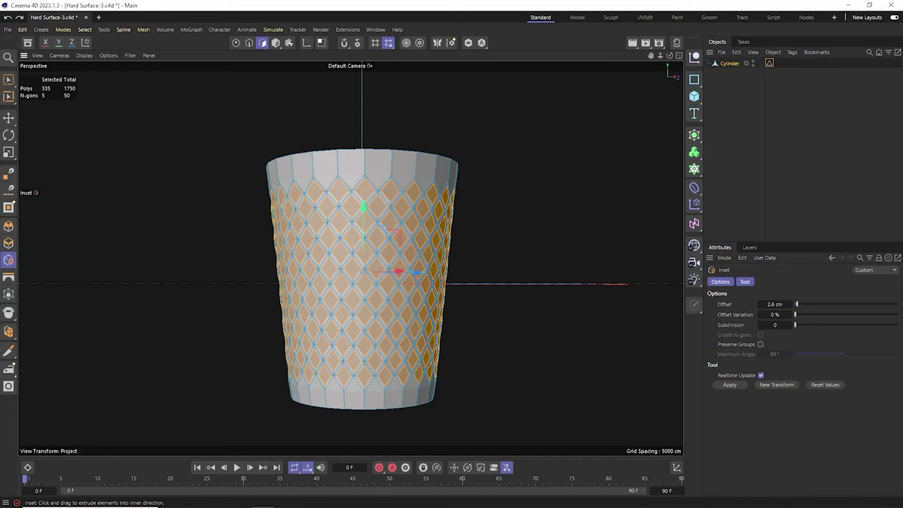
pyautogui.press('Delete')
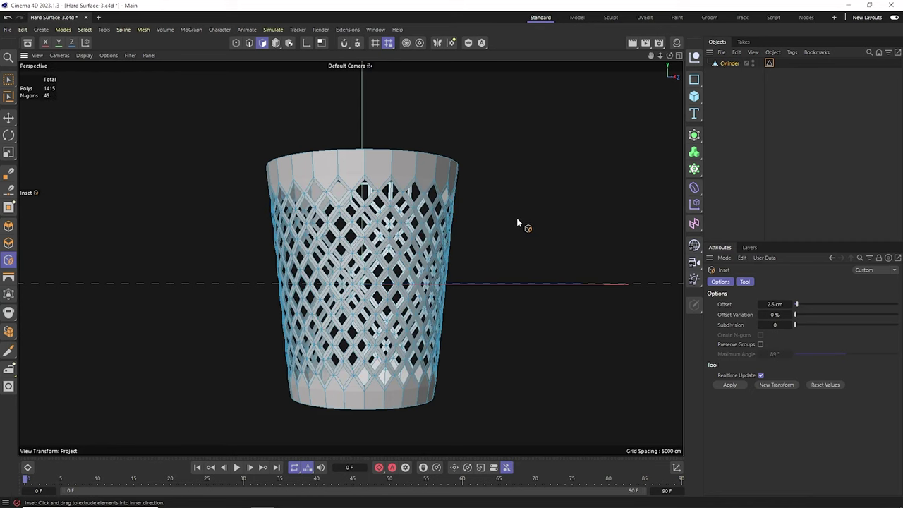
# Undo the hole deletion to restore the solid diamond faces, keeping the edge selection tag.
pyautogui.press('e')
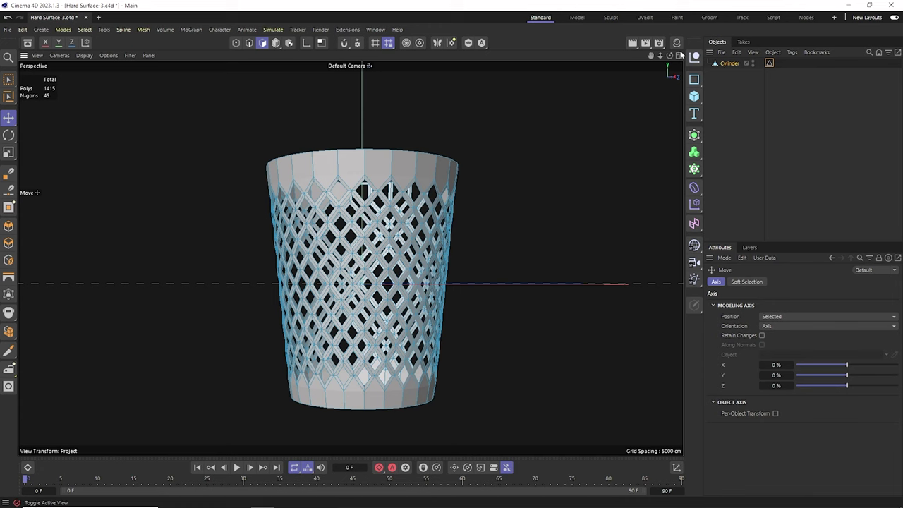
pyautogui.click(769, 63)
pyautogui.press('Delete')
pyautogui.moveTo(672, 55); pyautogui.dragTo(594, 113)
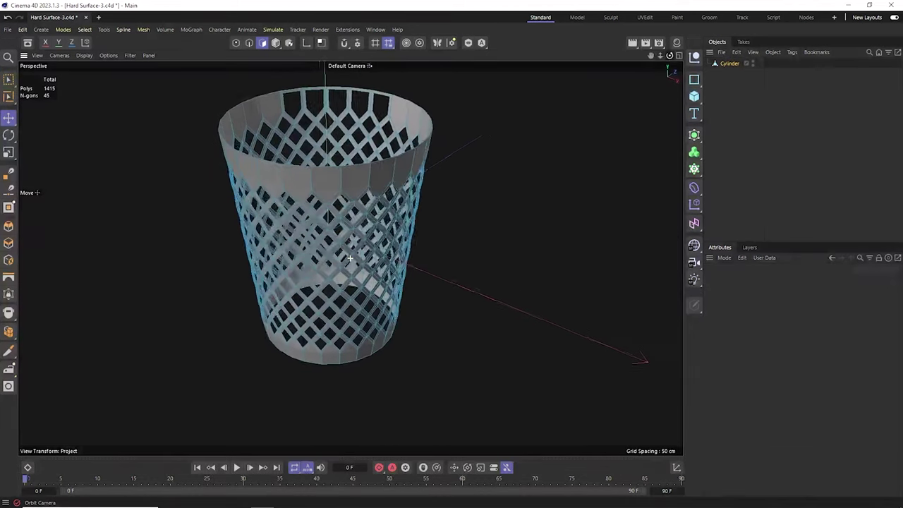
pyautogui.hotkey('ctrl', 'z')
pyautogui.hotkey('ctrl', 'z')
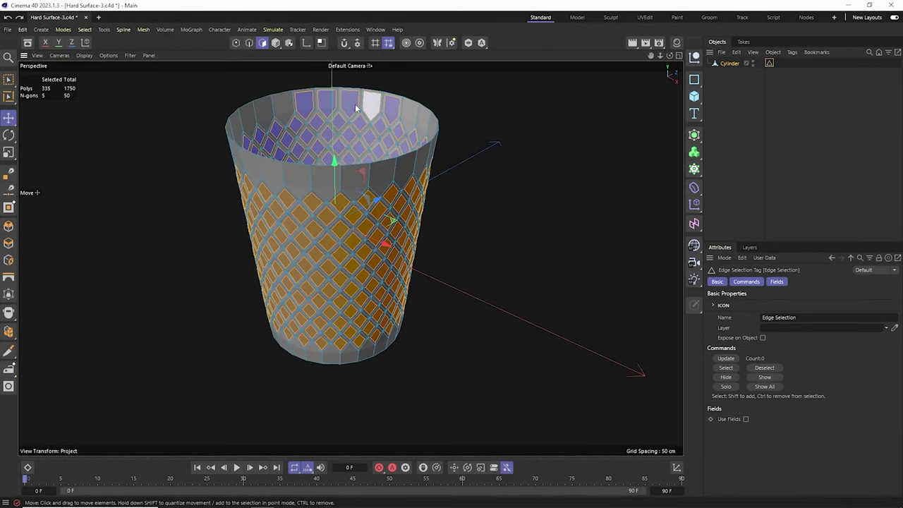
pyautogui.hotkey('ctrl', 'z')
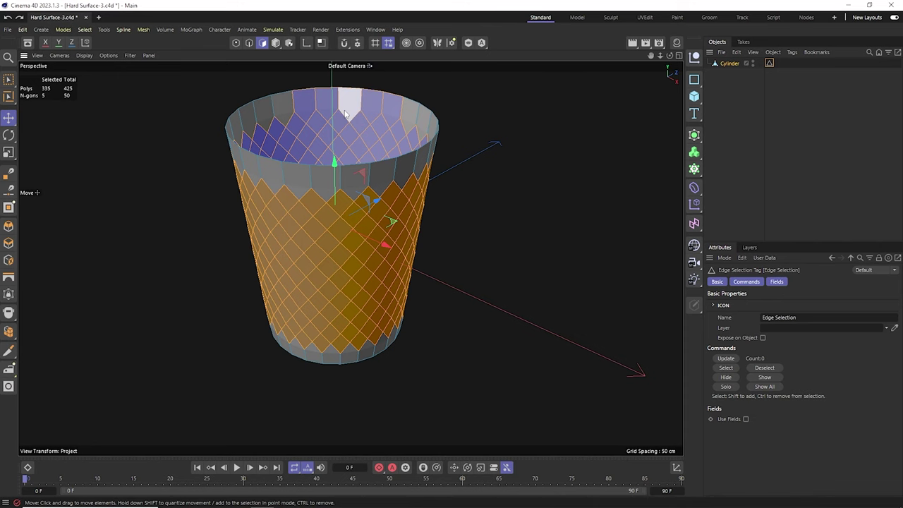
# In the side view, remove the top rim faces from the polygon selection.
pyautogui.press('F3')
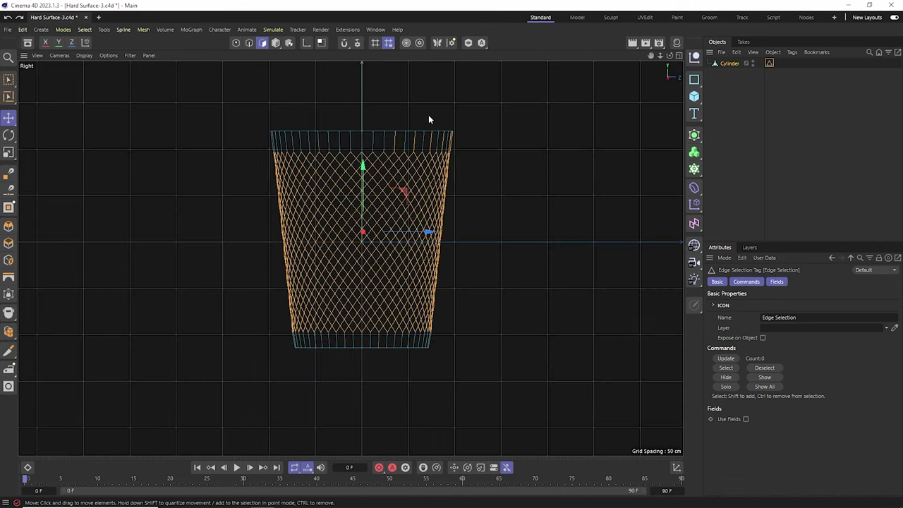
pyautogui.press('0')
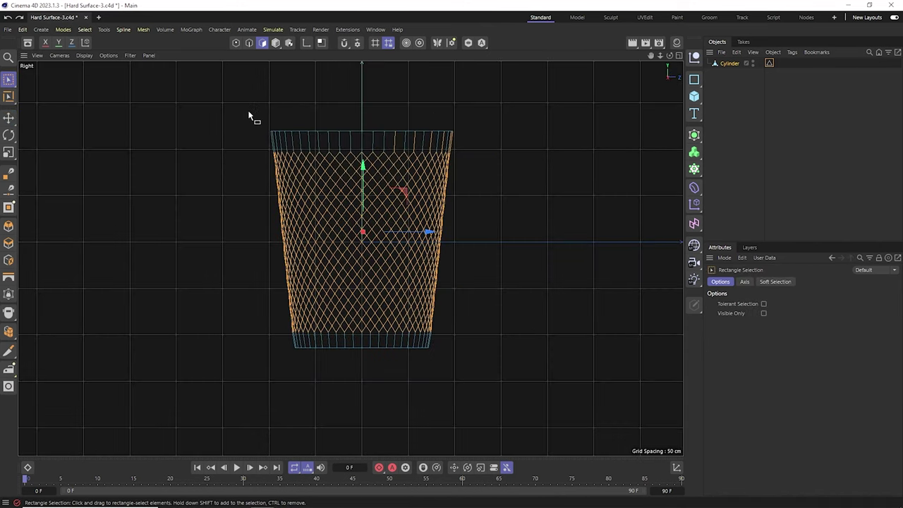
pyautogui.keyDown('ctrl'); pyautogui.moveTo(248, 111); pyautogui.dragTo(528, 162); pyautogui.keyUp('ctrl')
pyautogui.keyDown('ctrl'); pyautogui.moveTo(244, 106); pyautogui.dragTo(510, 182); pyautogui.keyUp('ctrl')
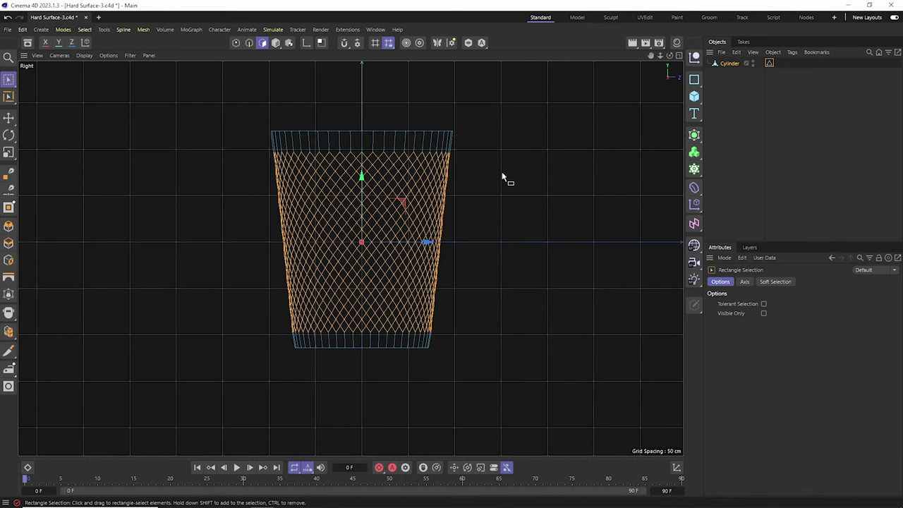
pyautogui.press('F1')
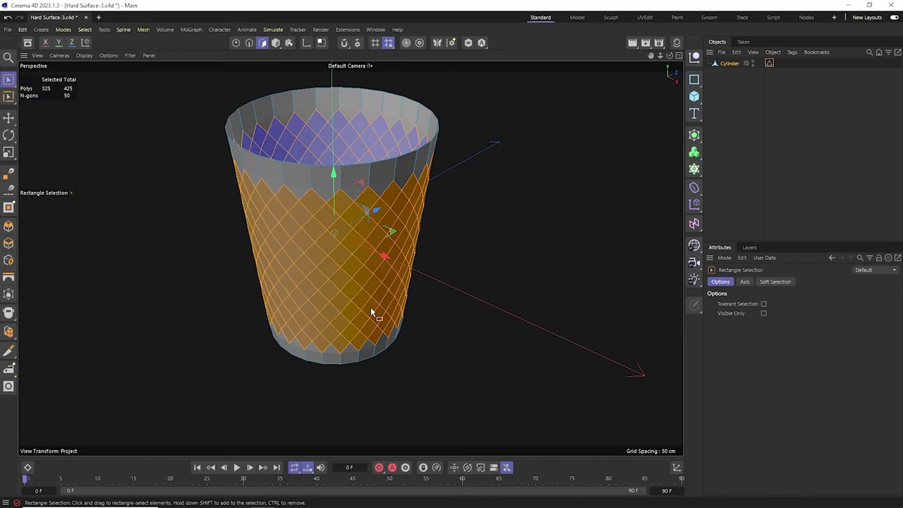
pyautogui.moveTo(670, 55)
pyautogui.mouseDown()
pyautogui.moveTo(663, 141)
pyautogui.moveTo(669, 78)
pyautogui.mouseUp()
# Inset the remaining diamond faces by 2.5 cm and delete them to open the lattice.
pyautogui.rightClick(487, 137)
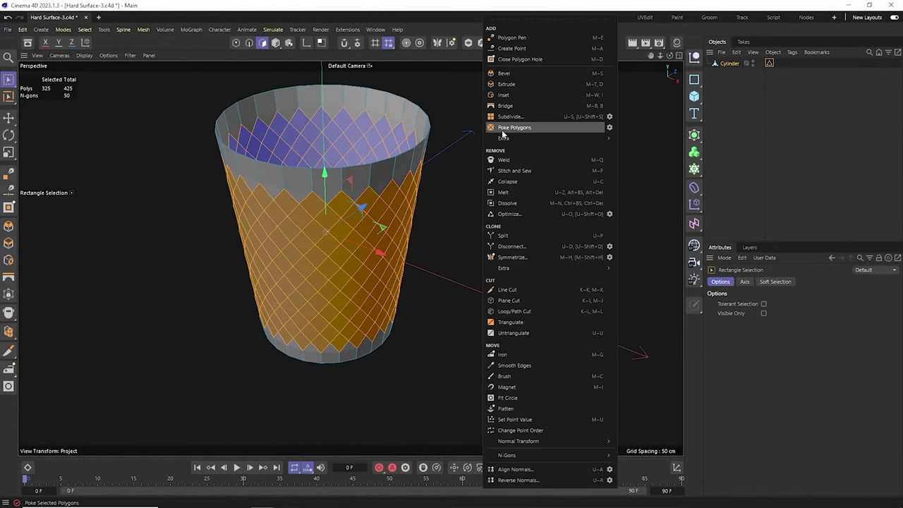
pyautogui.click(503, 95)
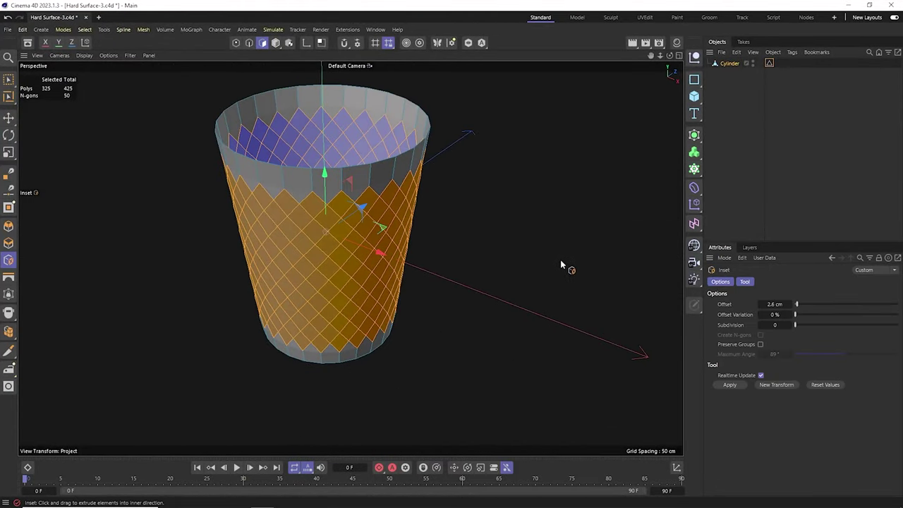
pyautogui.moveTo(562, 265); pyautogui.dragTo(558, 265)
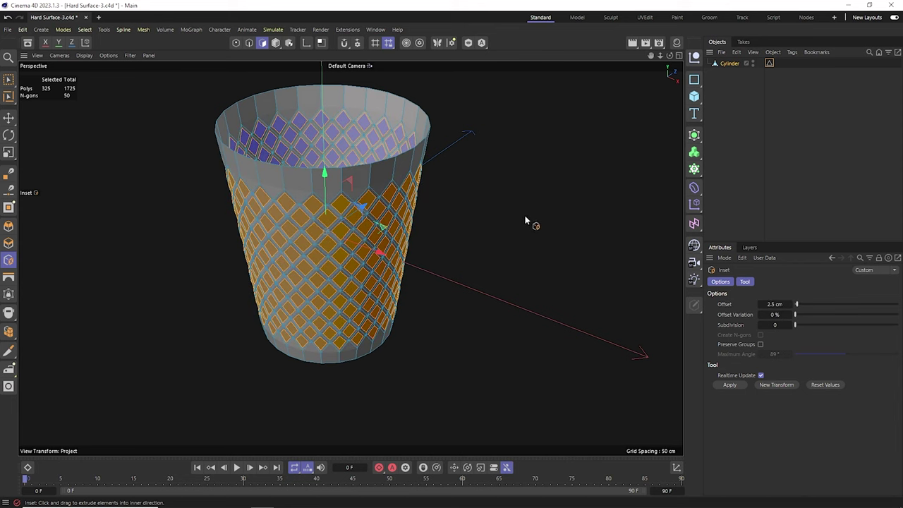
pyautogui.press('Delete')
pyautogui.press('e')
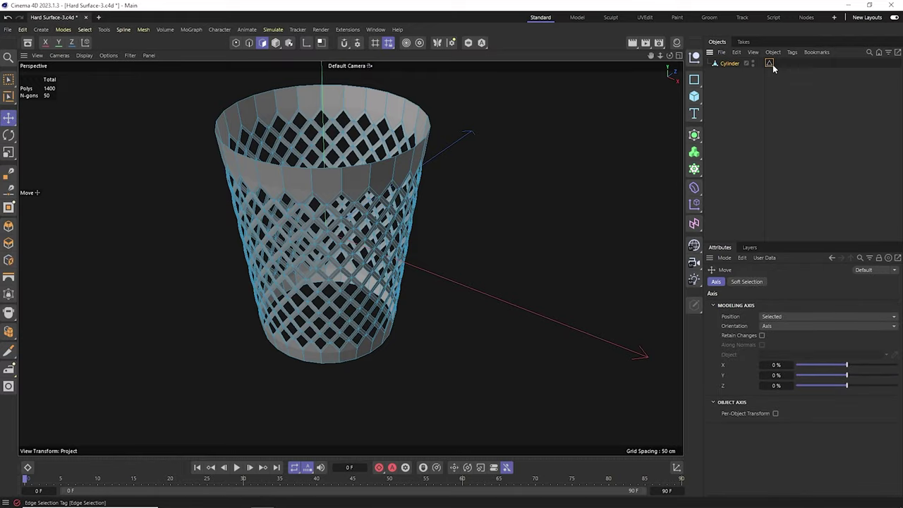
pyautogui.click(772, 64)
# In Edges mode, loop-select the basket's 25-edge top rim loop for extrusion.
pyautogui.scroll(1, 393, 240)
pyautogui.moveTo(669, 55); pyautogui.dragTo(669, 55)
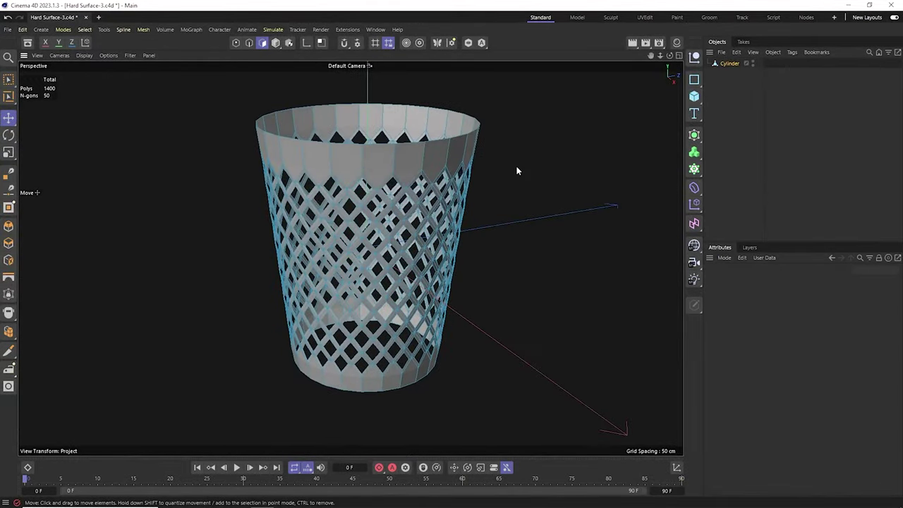
pyautogui.press('u')
pyautogui.press('l')
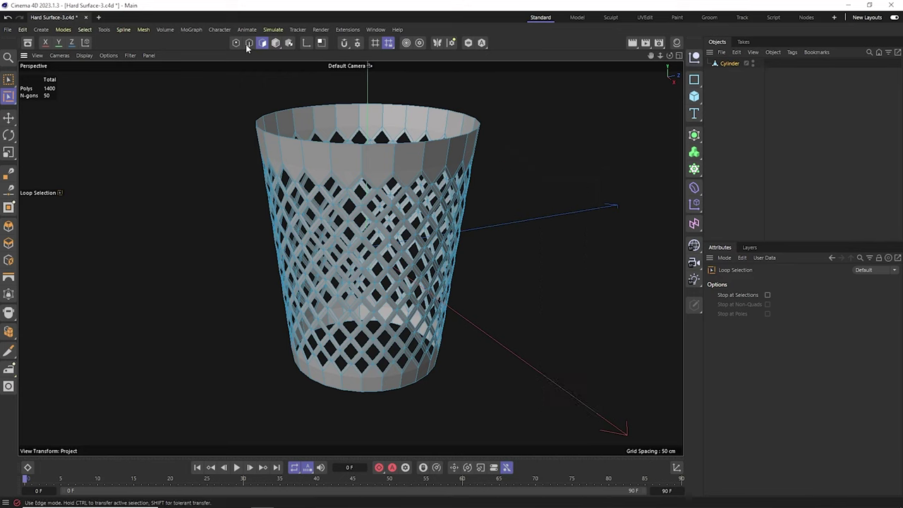
pyautogui.click(249, 43)
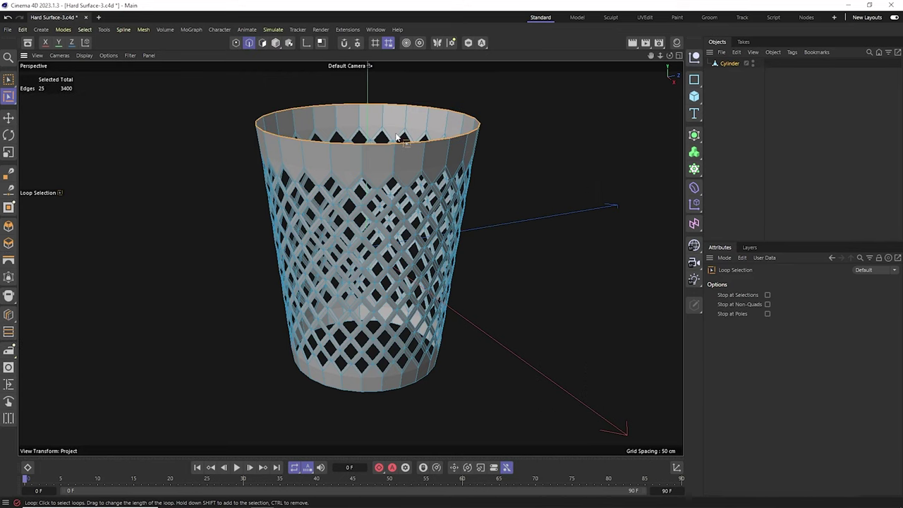
pyautogui.click(460, 140)
pyautogui.rightClick(526, 136)
# Extrude the top rim edges outward, then again downward to thicken the lip.
pyautogui.click(546, 80)
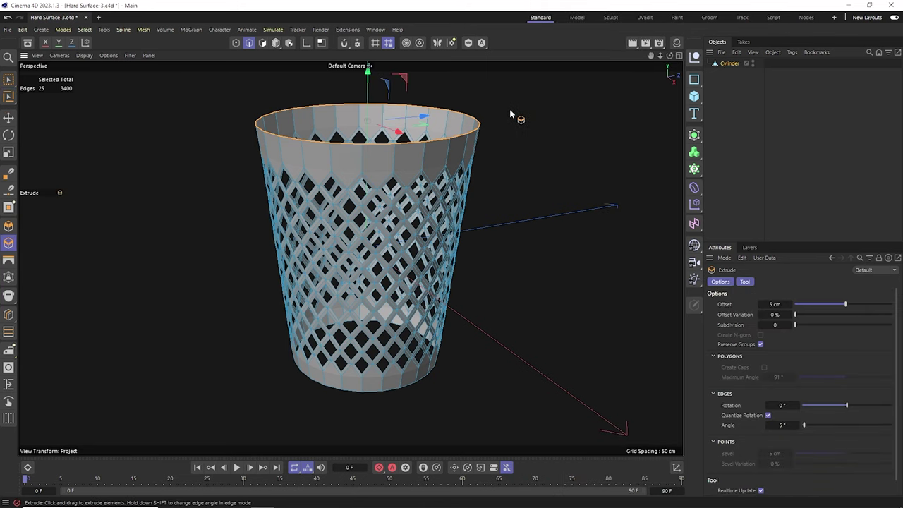
pyautogui.moveTo(510, 110); pyautogui.dragTo(557, 110)
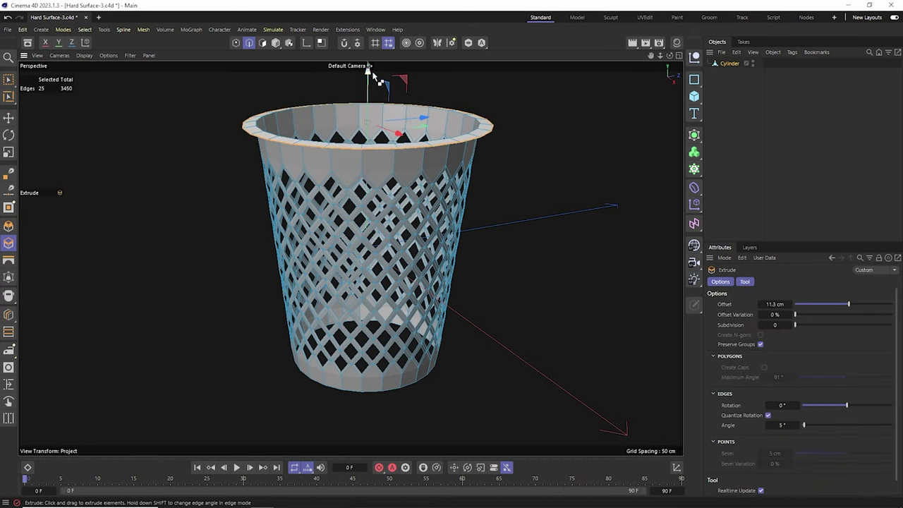
pyautogui.moveTo(368, 79); pyautogui.dragTo(374, 141)
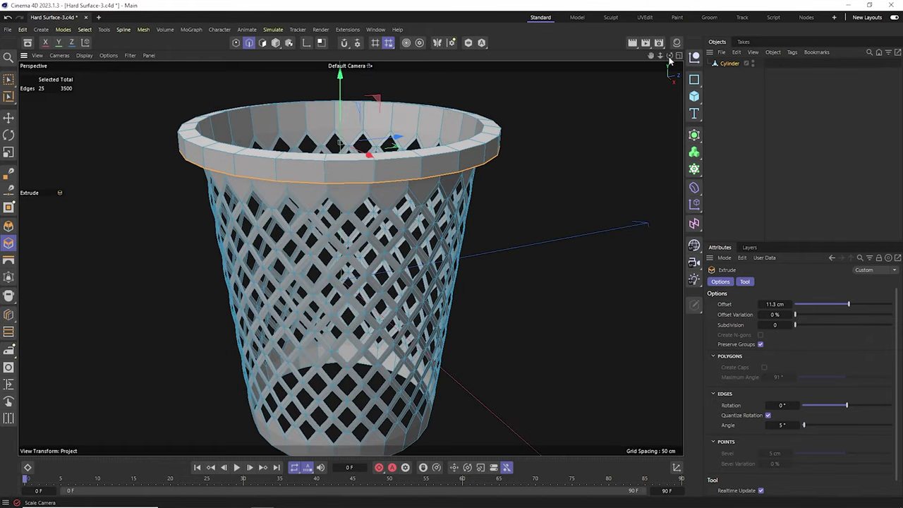
# Extrude the rim edges out by about 5 cm more to form the overhanging lip.
pyautogui.moveTo(669, 55); pyautogui.dragTo(664, 67)
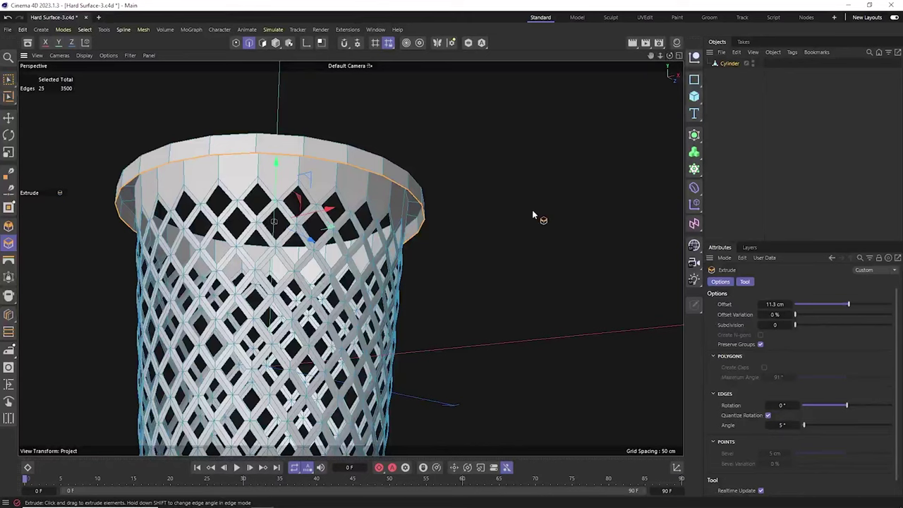
pyautogui.press('t')
pyautogui.press('d')
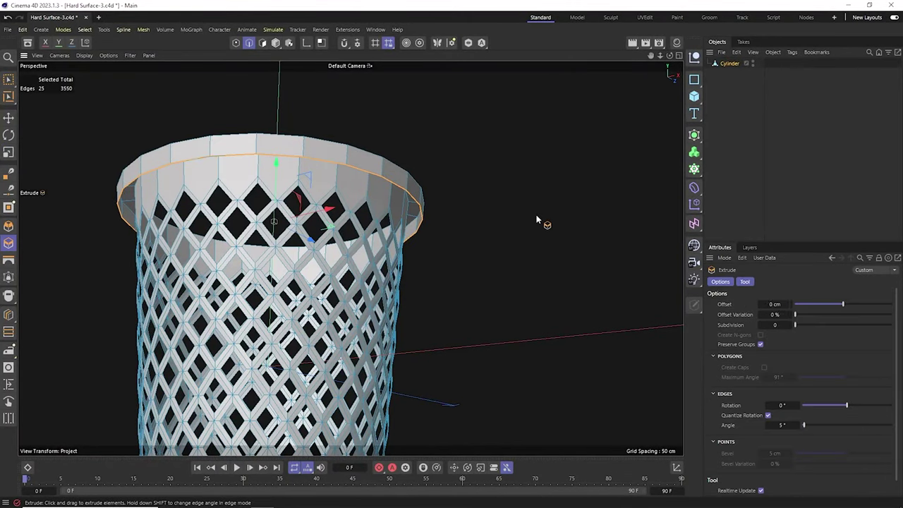
pyautogui.moveTo(536, 217); pyautogui.dragTo(561, 217)
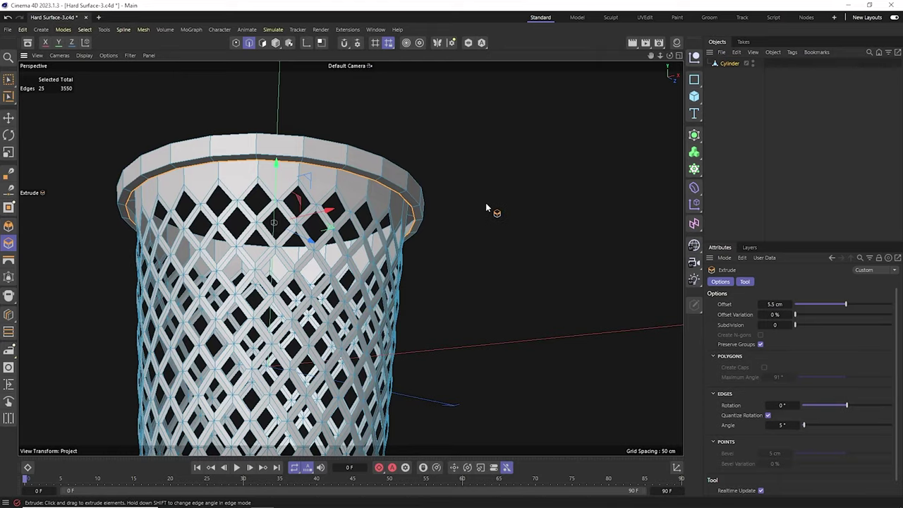
pyautogui.scroll(-3, 485, 208)
pyautogui.moveTo(653, 55)
pyautogui.mouseDown()
pyautogui.moveTo(669, 55)
pyautogui.moveTo(650, 55)
pyautogui.mouseUp()
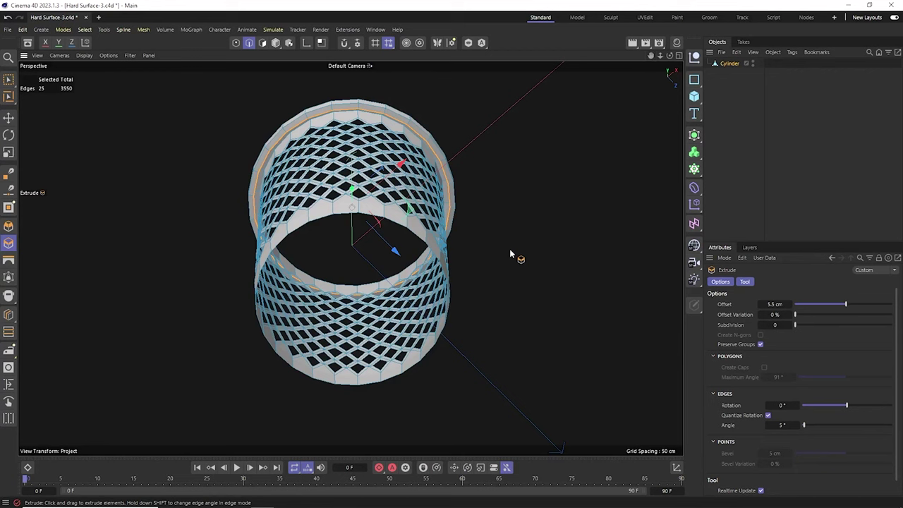
# Loop-select the bottom edges and extrude them inward three times into a 23 cm base ring.
pyautogui.press('u')
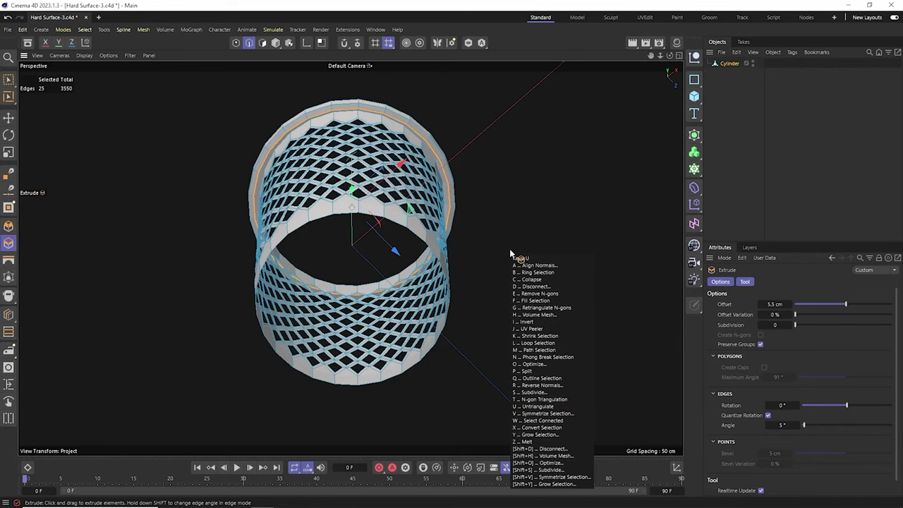
pyautogui.press('l')
pyautogui.click(413, 244)
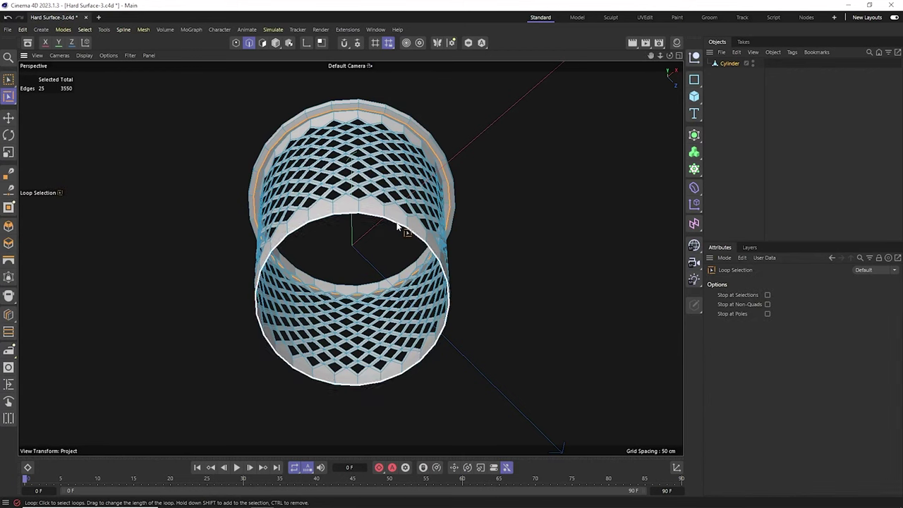
pyautogui.press('d')
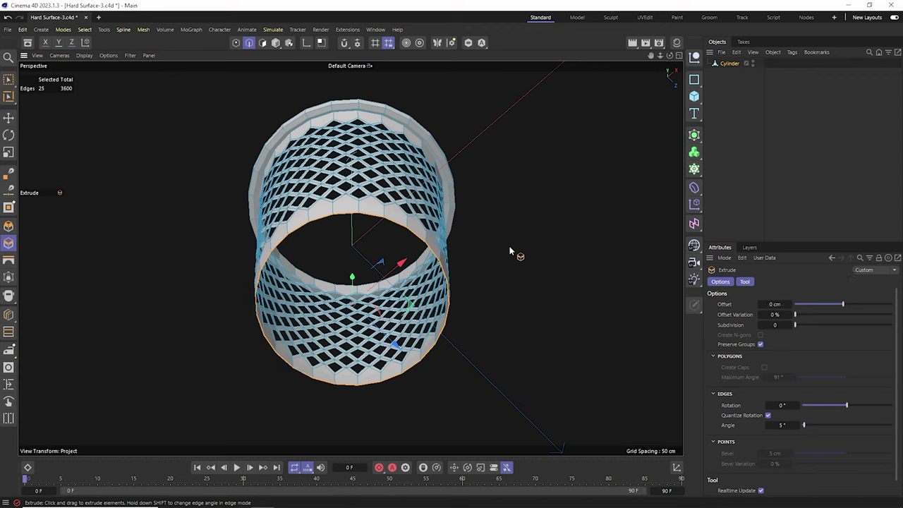
pyautogui.moveTo(509, 250); pyautogui.dragTo(378, 363)
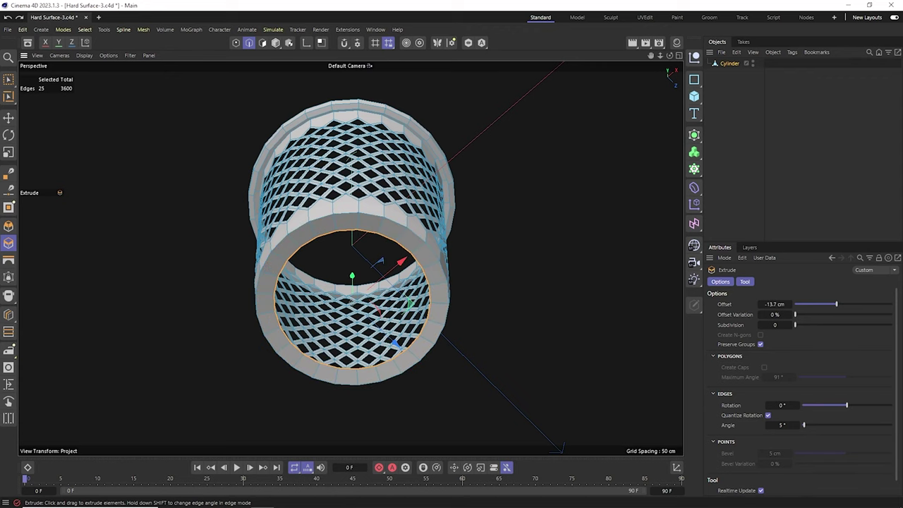
pyautogui.moveTo(355, 276); pyautogui.dragTo(352, 270)
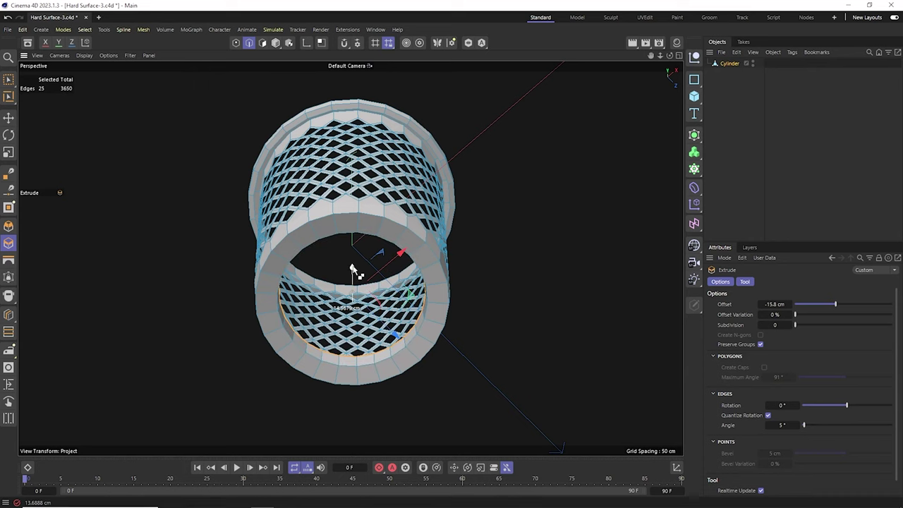
pyautogui.moveTo(522, 272)
pyautogui.mouseDown()
pyautogui.moveTo(578, 272)
pyautogui.moveTo(573, 266)
pyautogui.mouseUp()
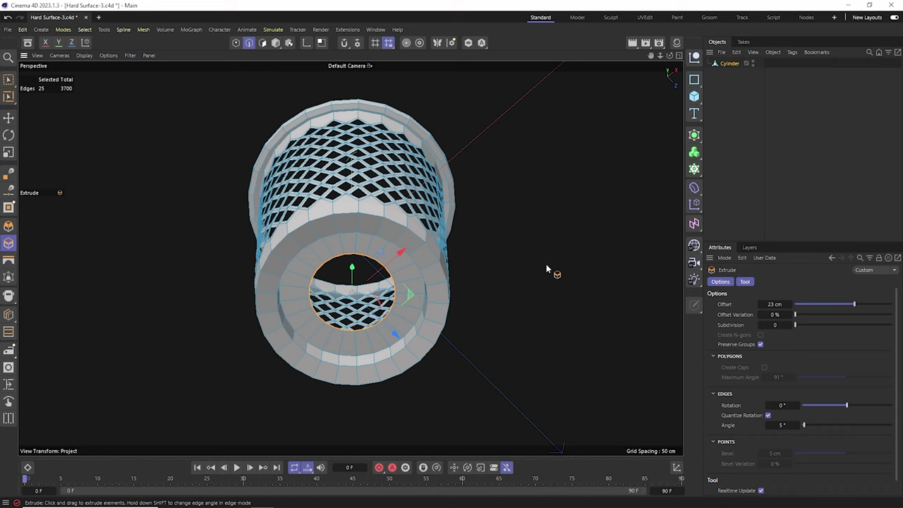
pyautogui.rightClick(514, 249)
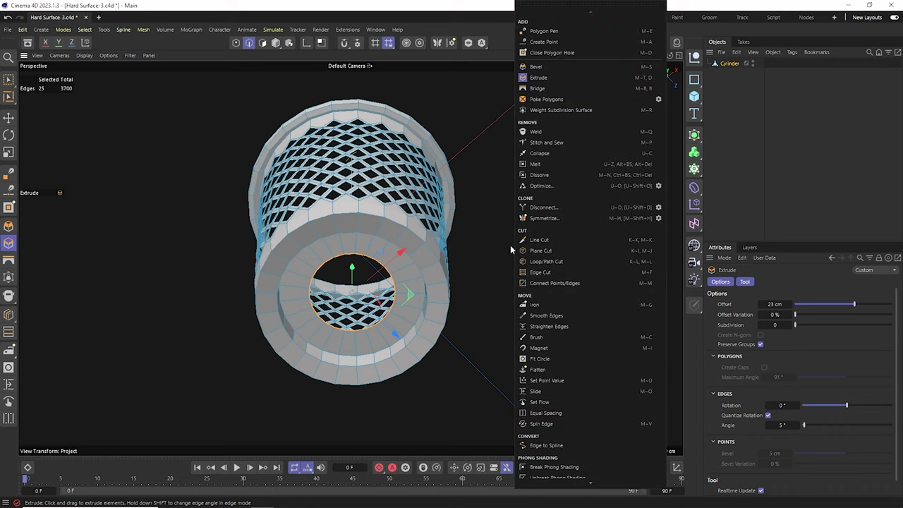
# Cap the base's central opening with Close Polygon Hole, then deselect and return to a side view.
pyautogui.click(551, 52)
pyautogui.click(373, 266)
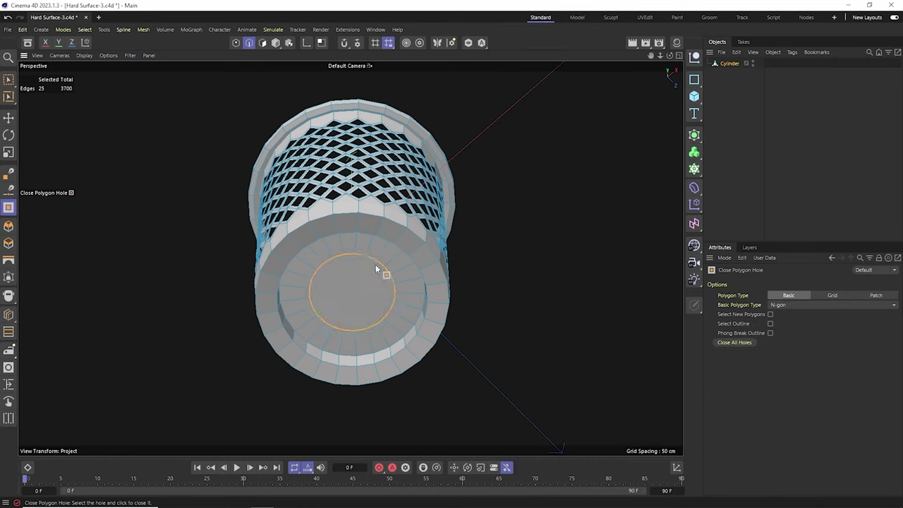
pyautogui.press('e')
pyautogui.click(541, 344)
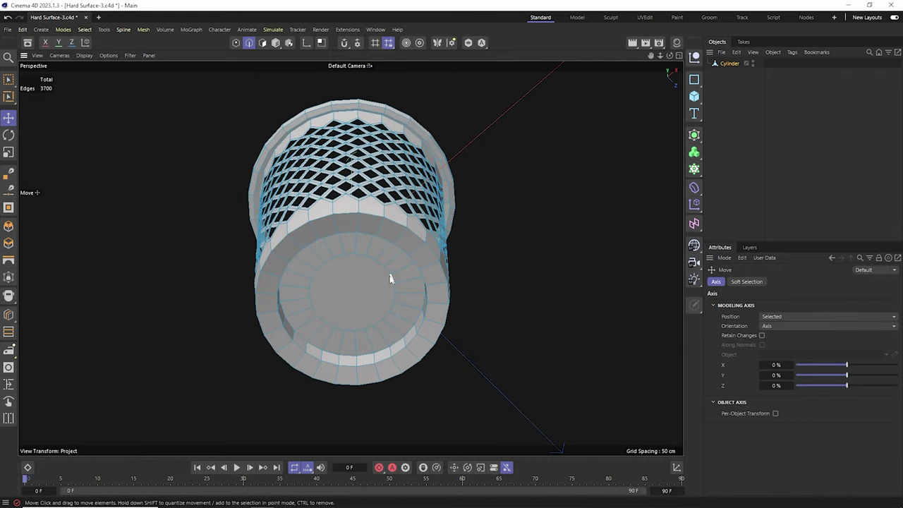
pyautogui.keyDown('alt'); pyautogui.moveTo(391, 279); pyautogui.dragTo(349, 258); pyautogui.keyUp('alt')
pyautogui.scroll(-3, 350, 258)
# Add a Subdivision Surface and parent the Cylinder under it.
pyautogui.moveTo(650, 55); pyautogui.dragTo(647, 82)
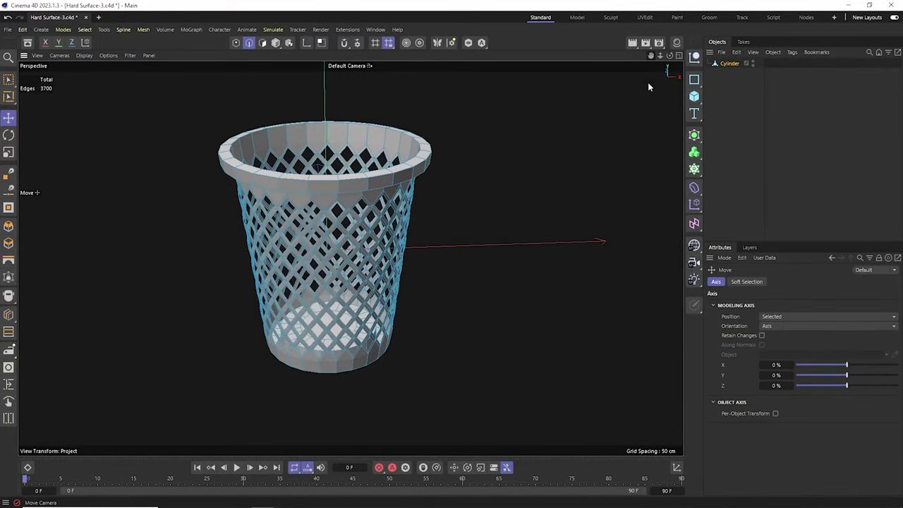
pyautogui.click(694, 134)
pyautogui.click(731, 155)
pyautogui.moveTo(727, 74); pyautogui.dragTo(733, 64)
# Turn off the wireframe overlay and disable the Subdivision Surface to show the faceted lattice.
pyautogui.press('n')
pyautogui.press('a')
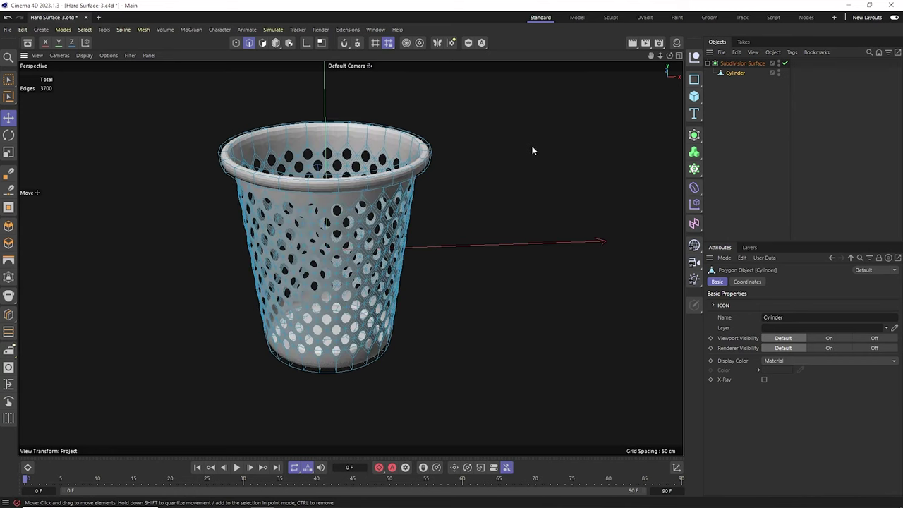
pyautogui.click(723, 117)
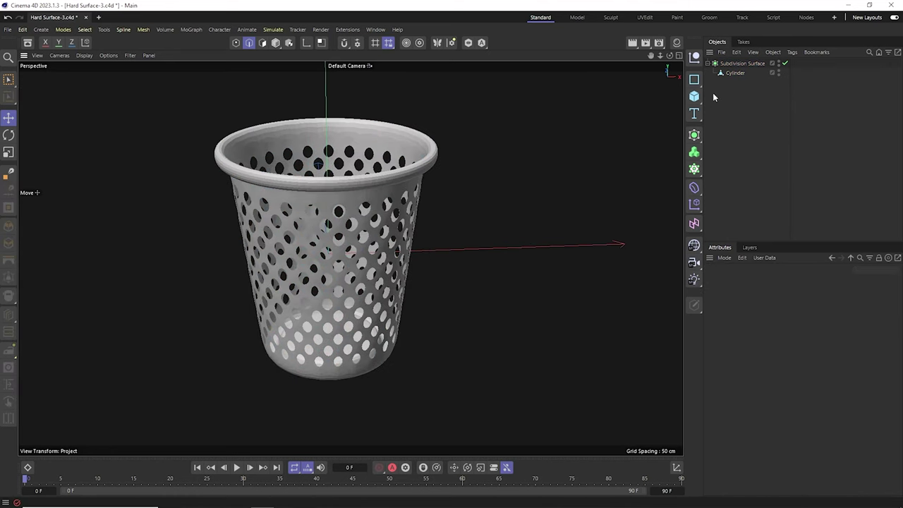
pyautogui.click(784, 64)
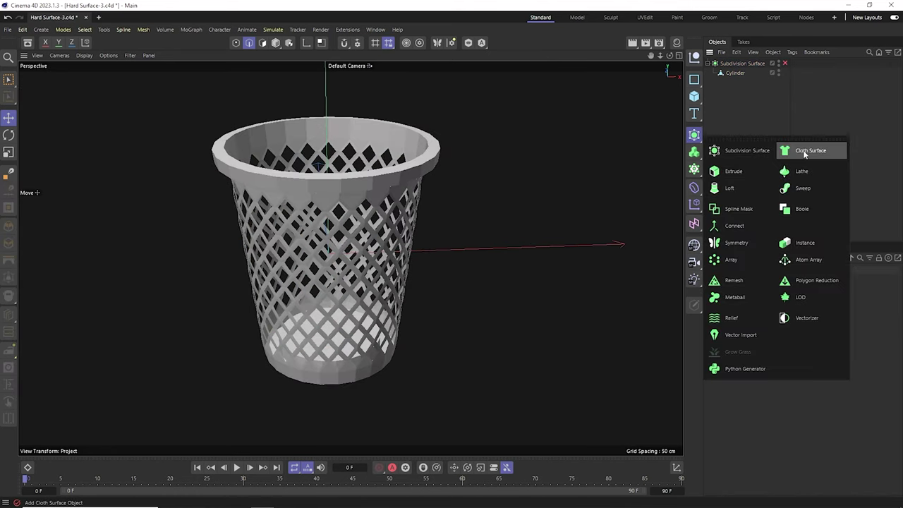
# Add a Cloth Surface above the Cylinder with 1 cm thickness.
pyautogui.moveTo(694, 136); pyautogui.dragTo(800, 149)
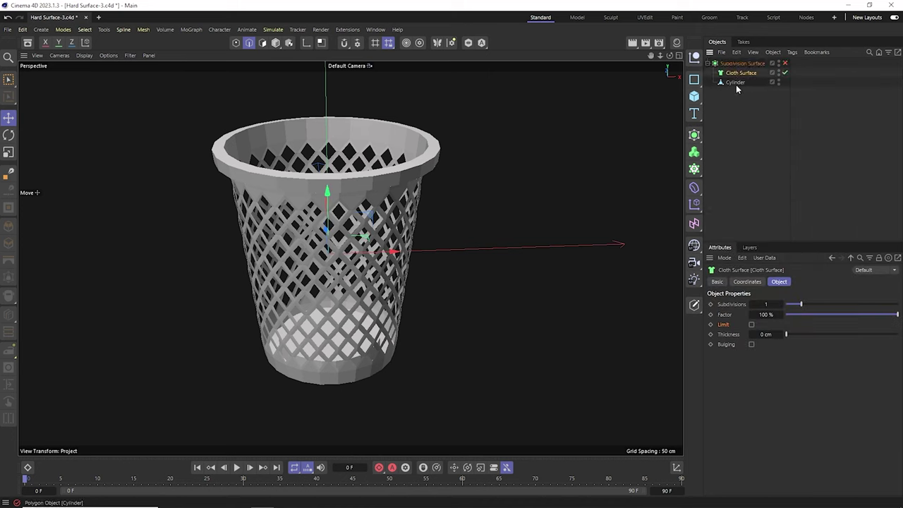
pyautogui.moveTo(741, 79); pyautogui.dragTo(741, 74)
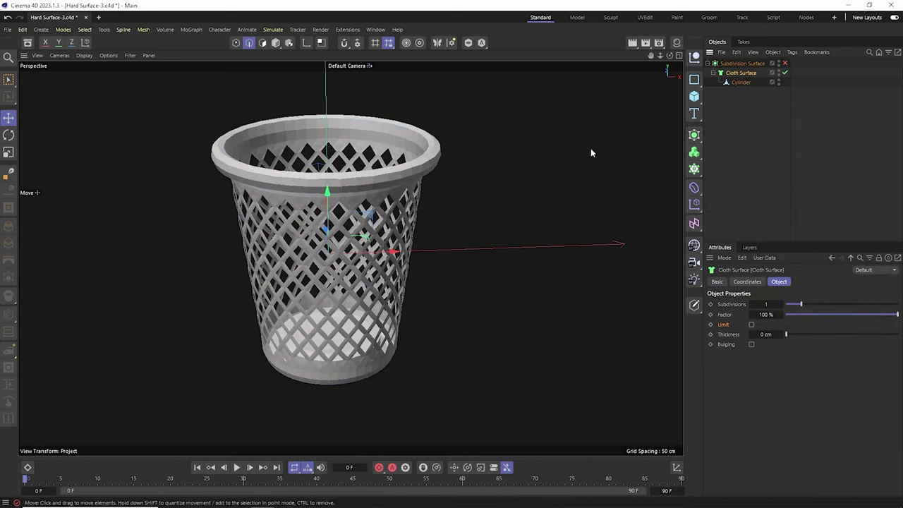
pyautogui.moveTo(780, 335); pyautogui.dragTo(780, 315)
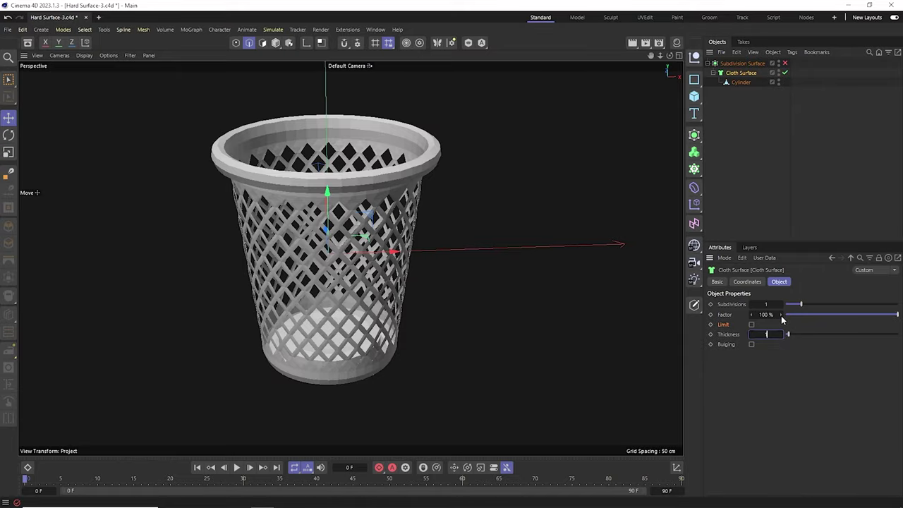
# Re-enable the Subdivision Surface and orbit until the smooth basket stands upright.
pyautogui.click(784, 63)
pyautogui.click(770, 164)
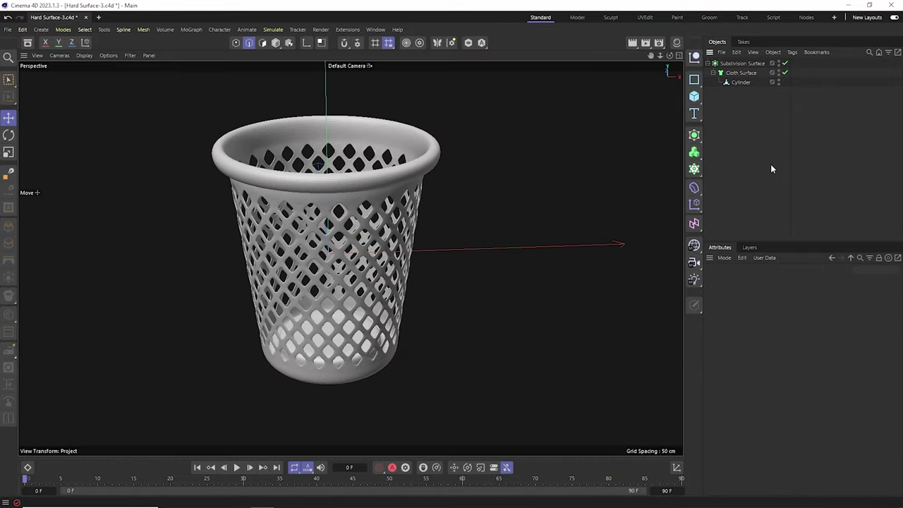
pyautogui.moveTo(672, 54)
pyautogui.mouseDown()
pyautogui.moveTo(649, 57)
pyautogui.moveTo(656, 99)
pyautogui.mouseUp()
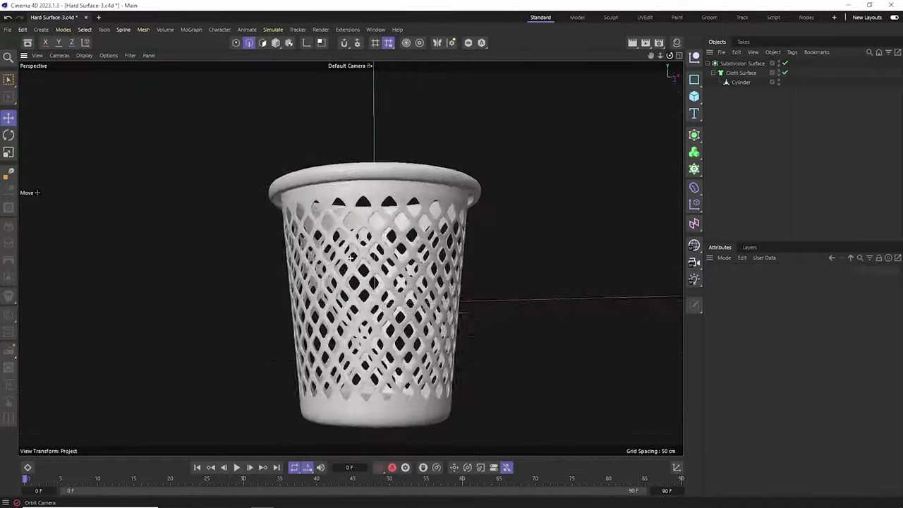
pyautogui.moveTo(350, 258); pyautogui.dragTo(332, 212)
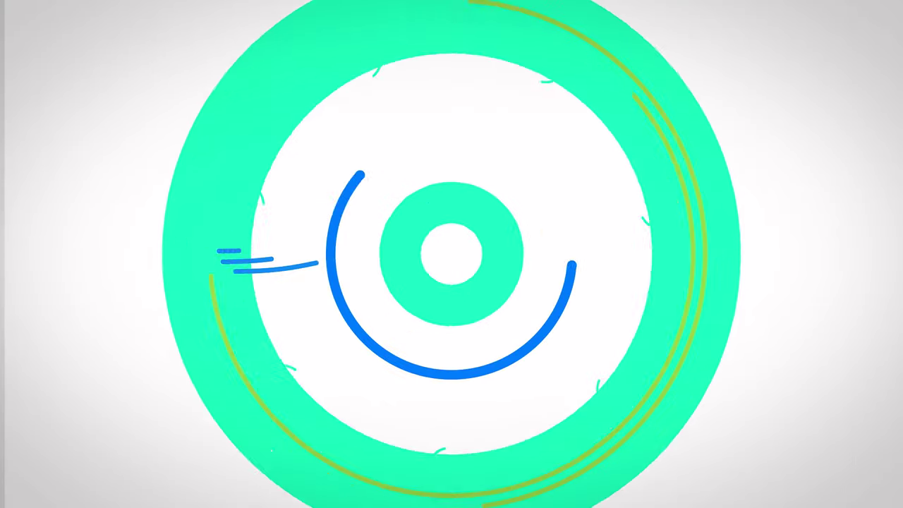